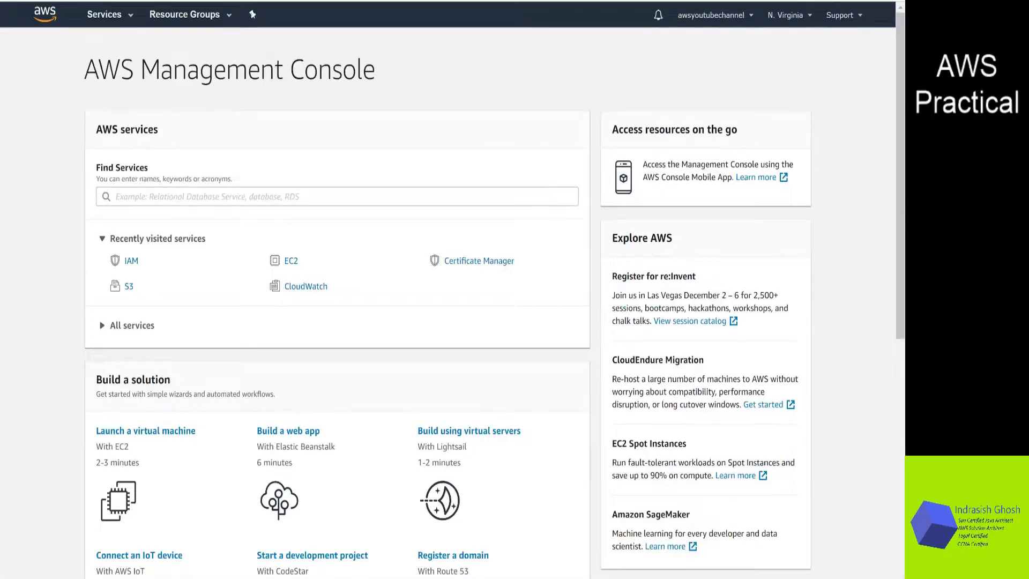
Open the IAM service from the services search and expand the root-account MFA security status item
click(196, 197)
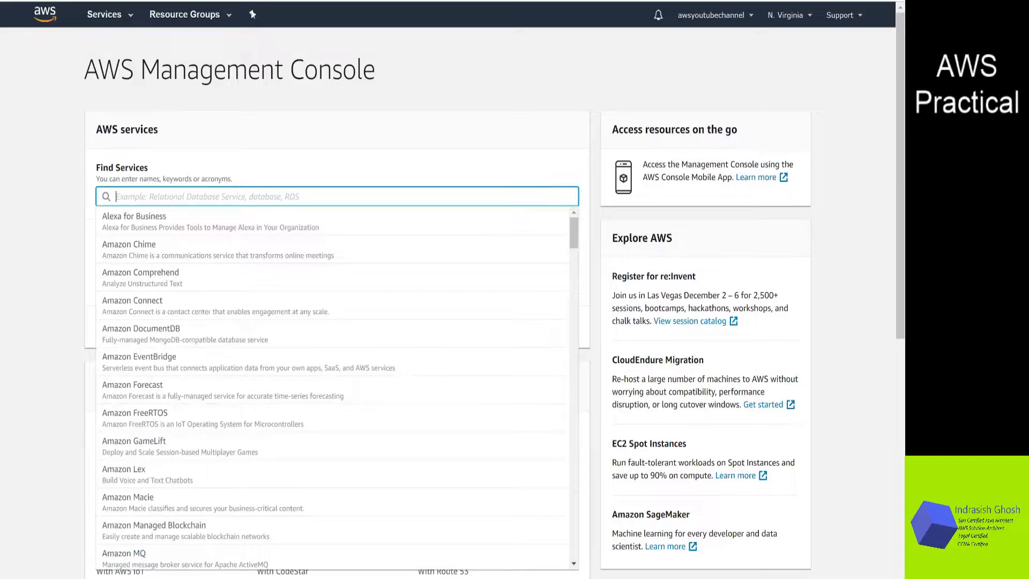
text(IAM)
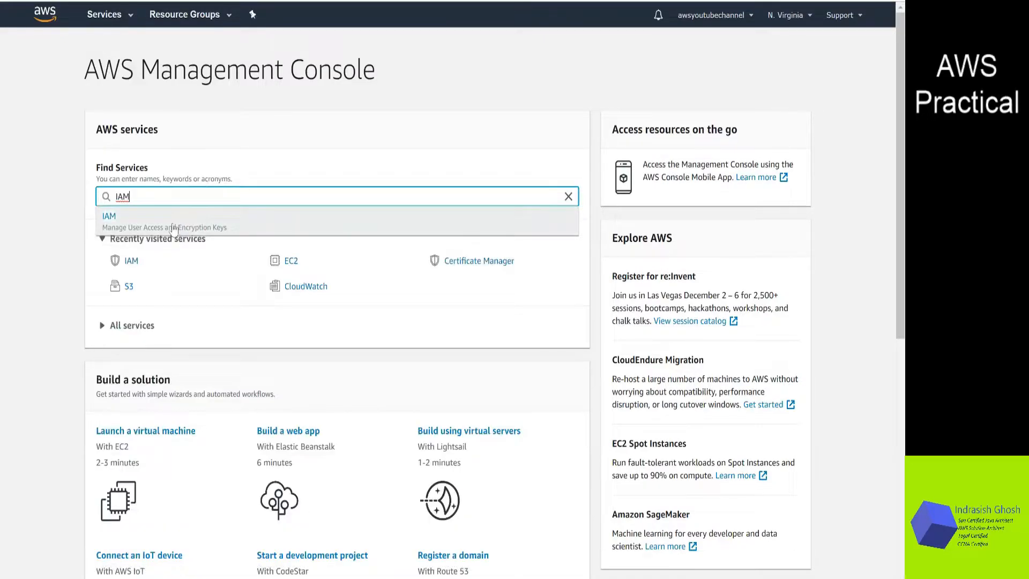
click(174, 230)
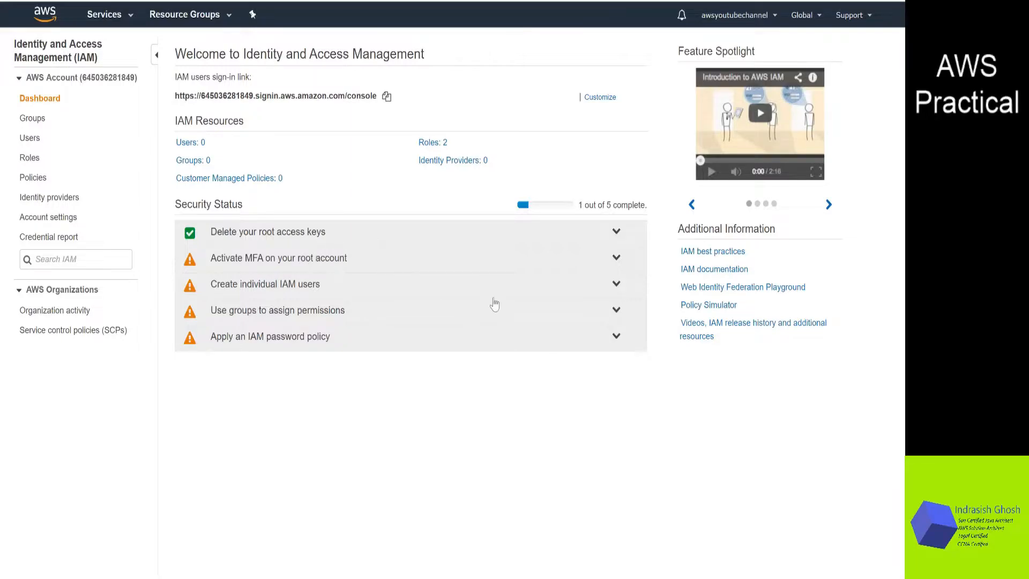
click(617, 260)
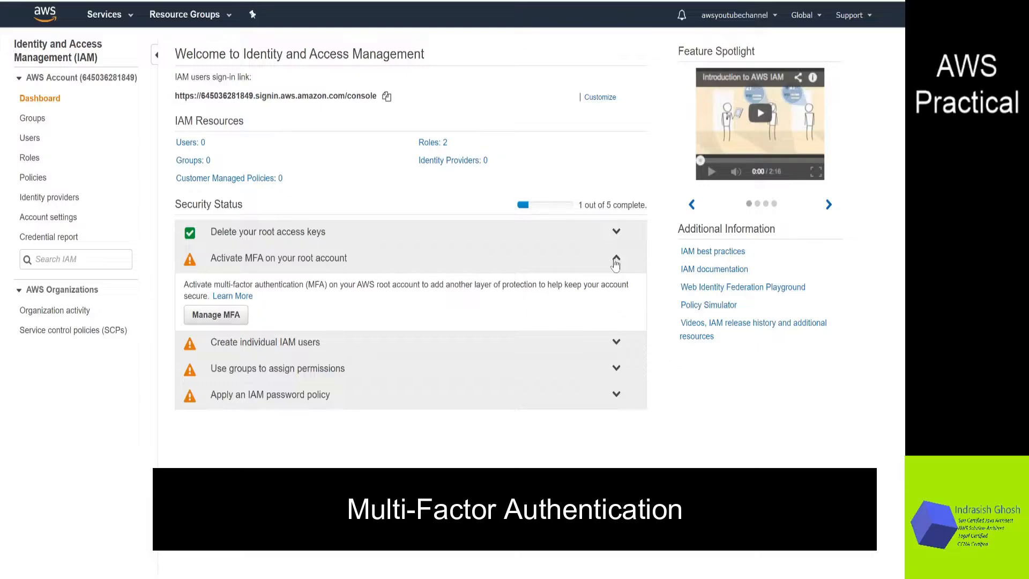
click(616, 260)
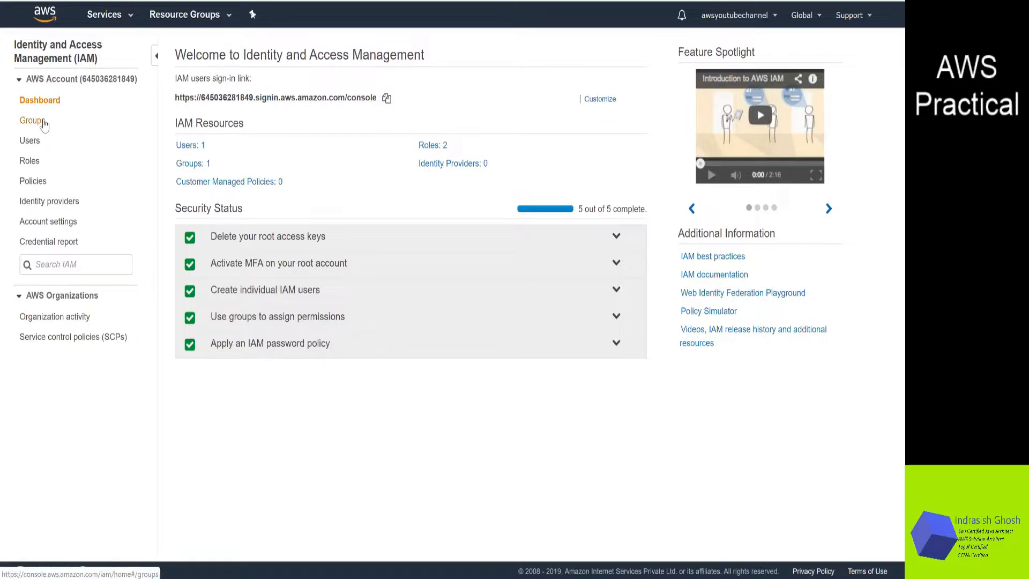
Open S3, then return to the IAM dashboard from the service history
click(131, 21)
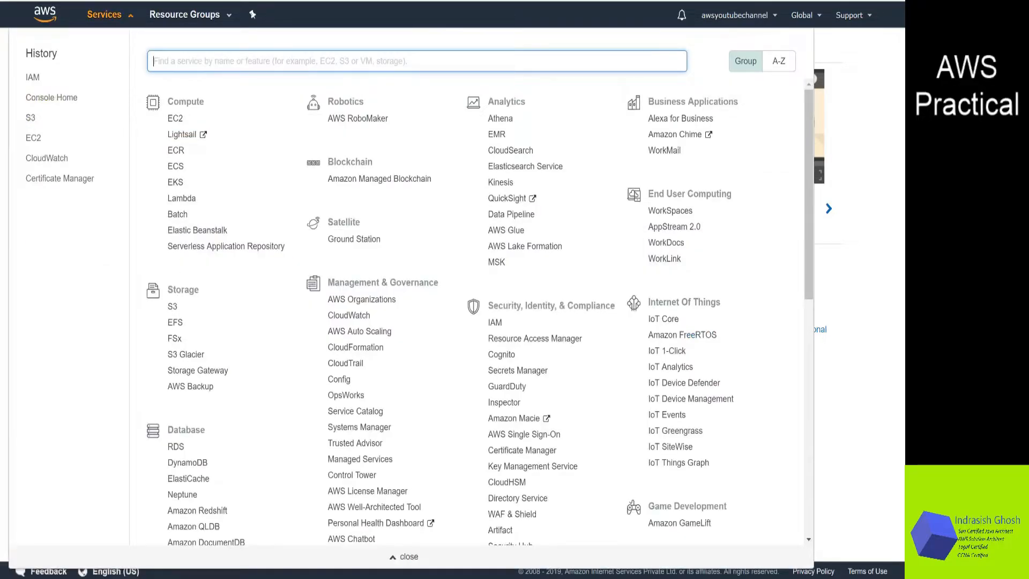
click(172, 309)
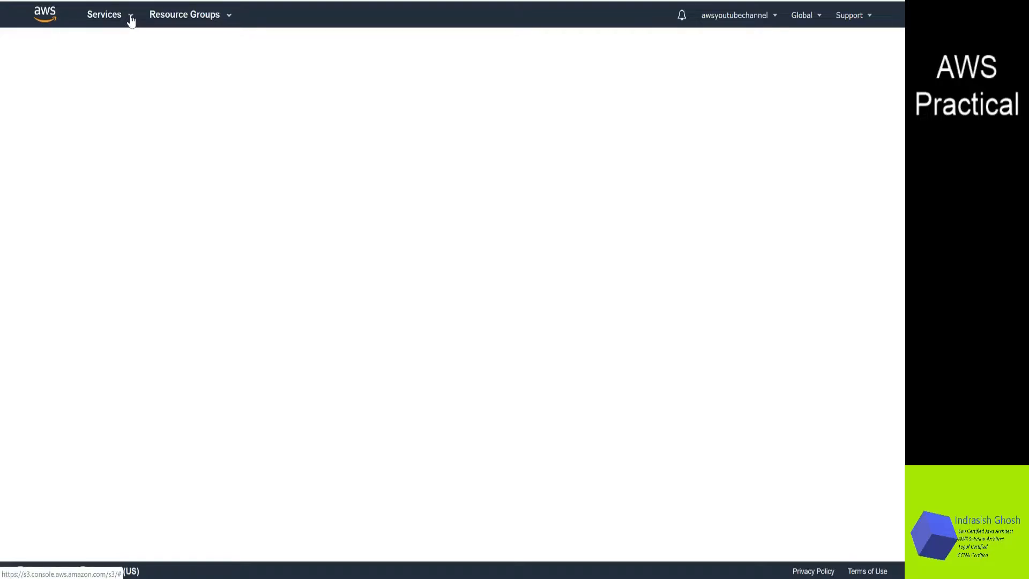
click(131, 20)
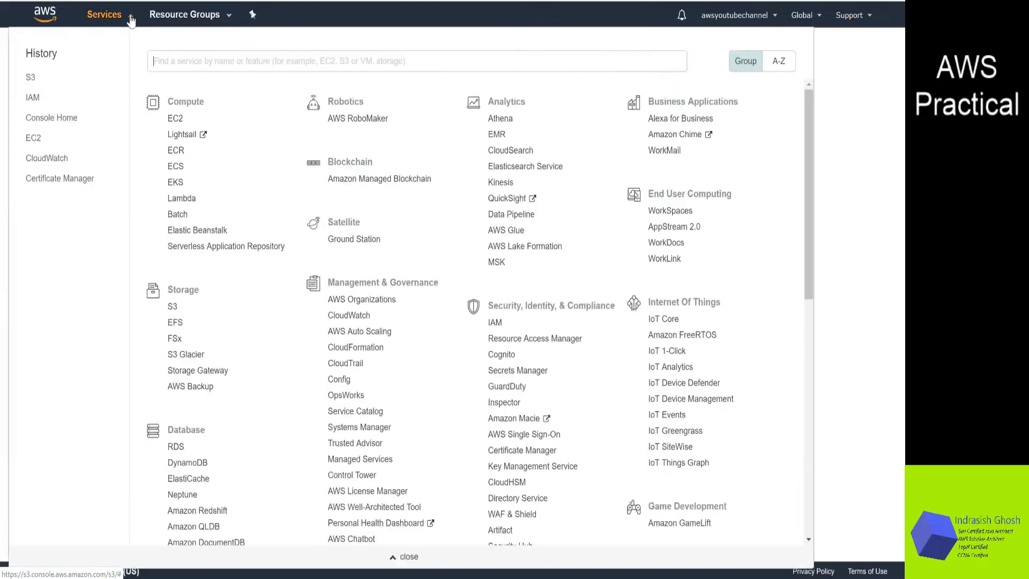
click(33, 98)
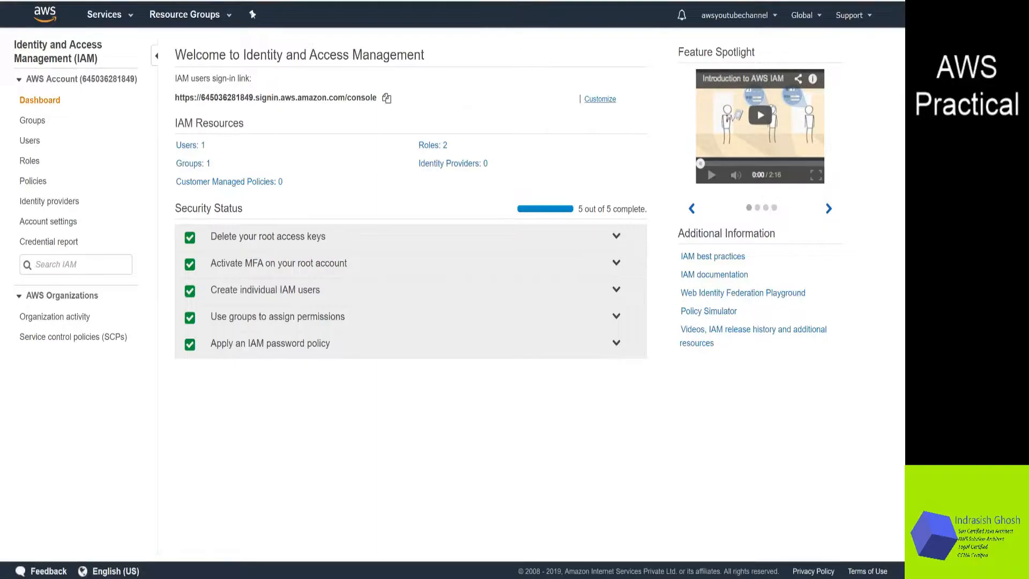
Return to the AWS Management Console home page
click(131, 20)
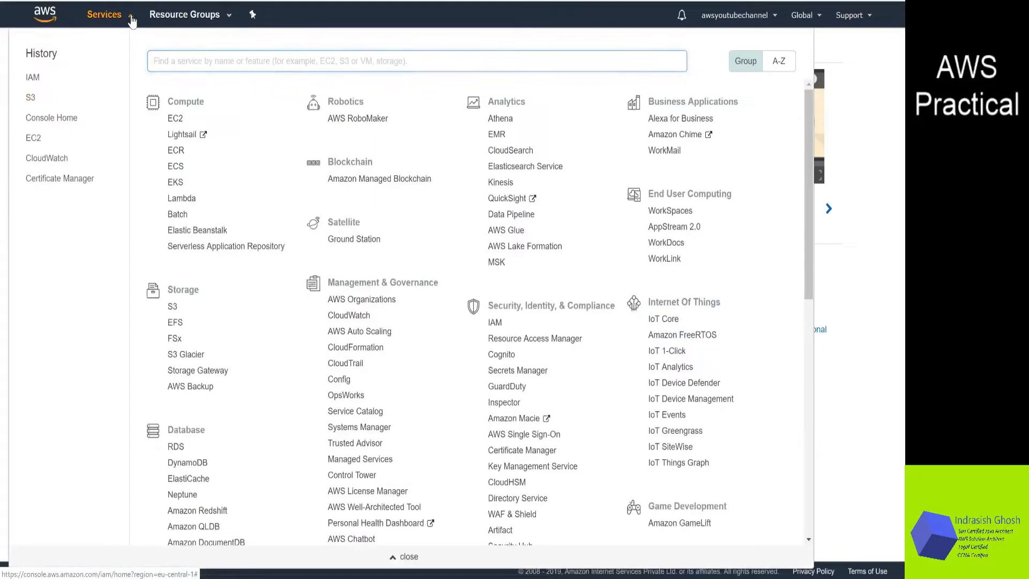
click(131, 22)
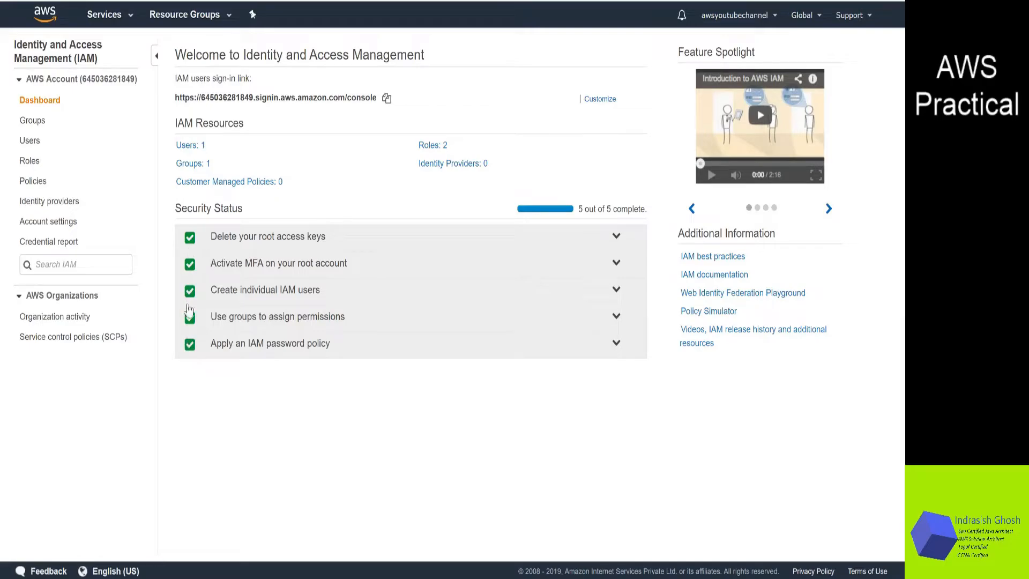
click(131, 21)
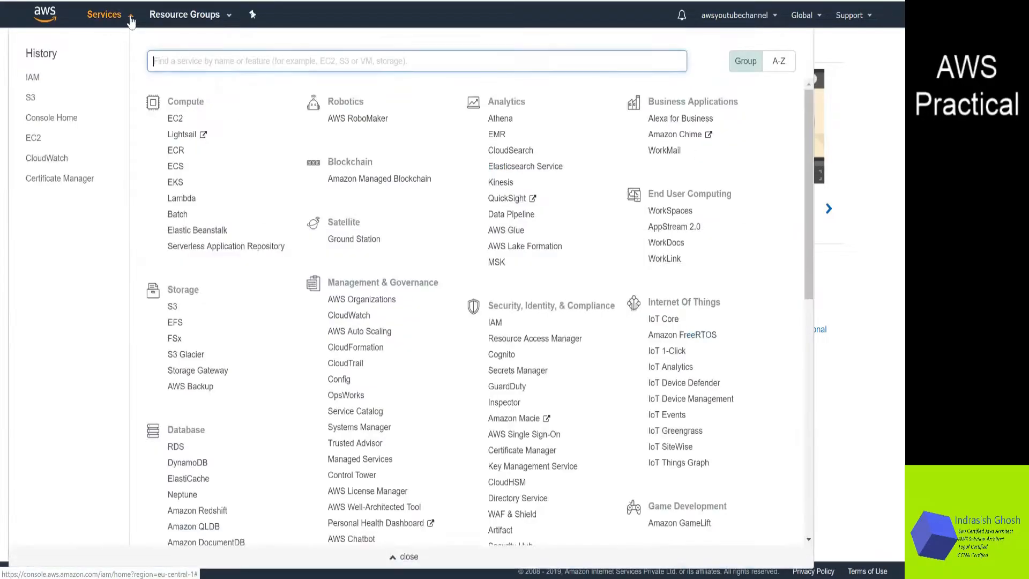
click(56, 119)
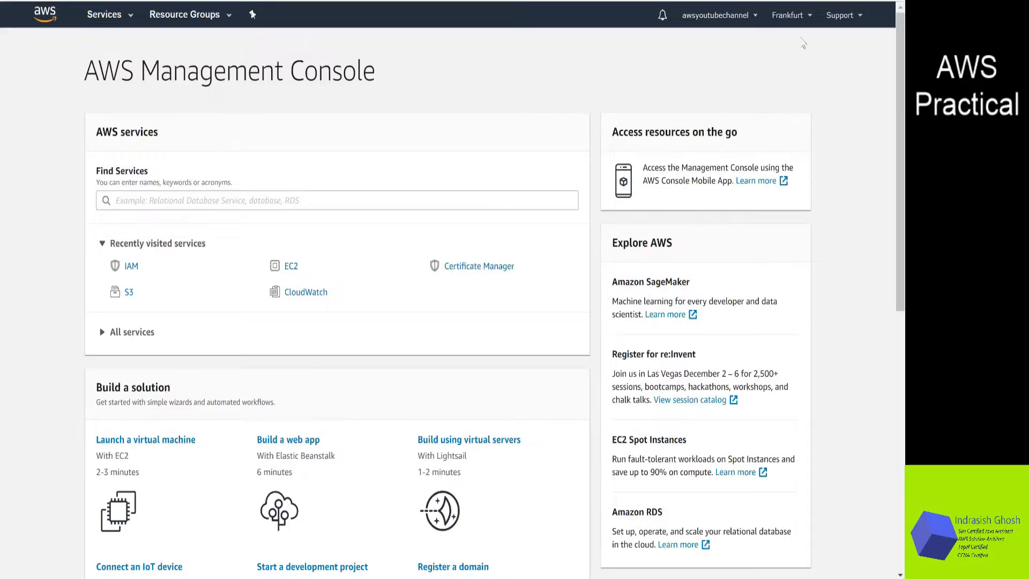
Switch the region to US East (N. Virginia) and reopen the IAM dashboard
click(811, 20)
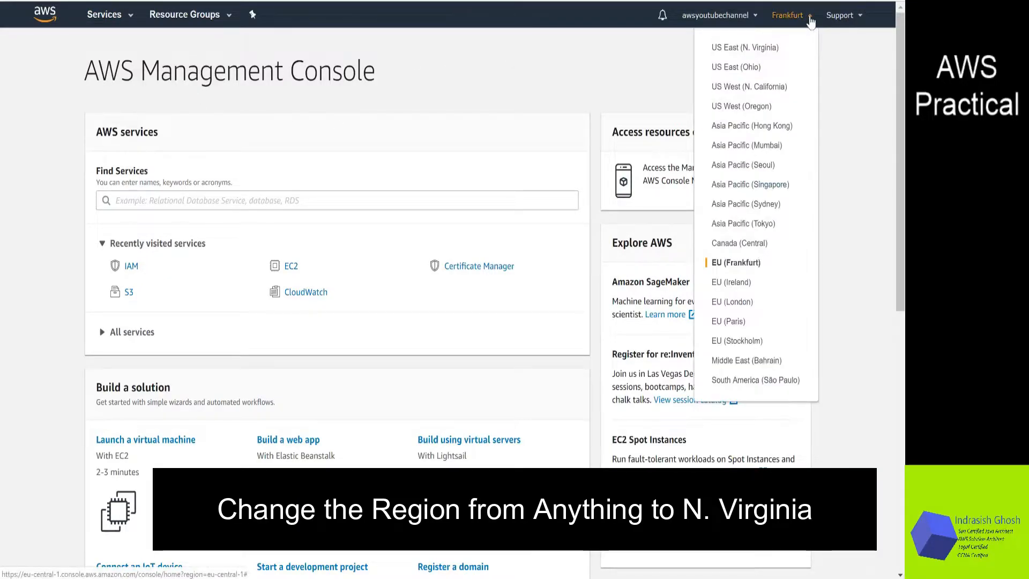
click(764, 50)
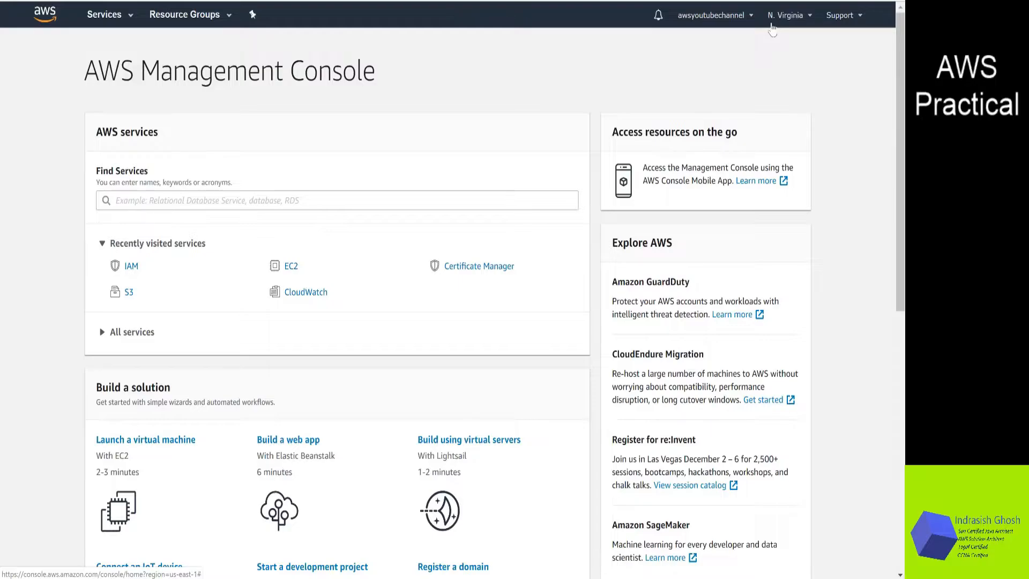
click(805, 19)
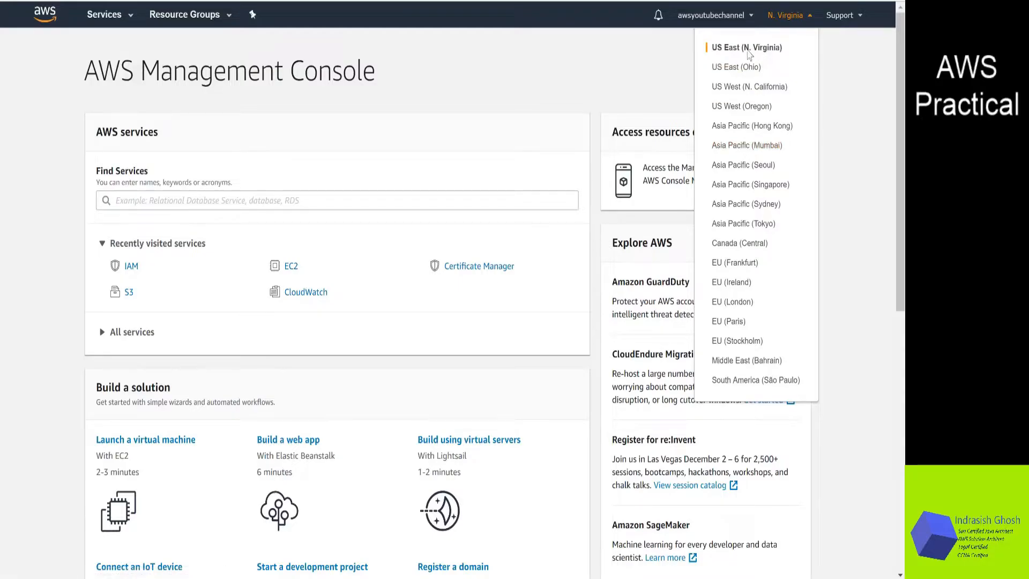
click(547, 78)
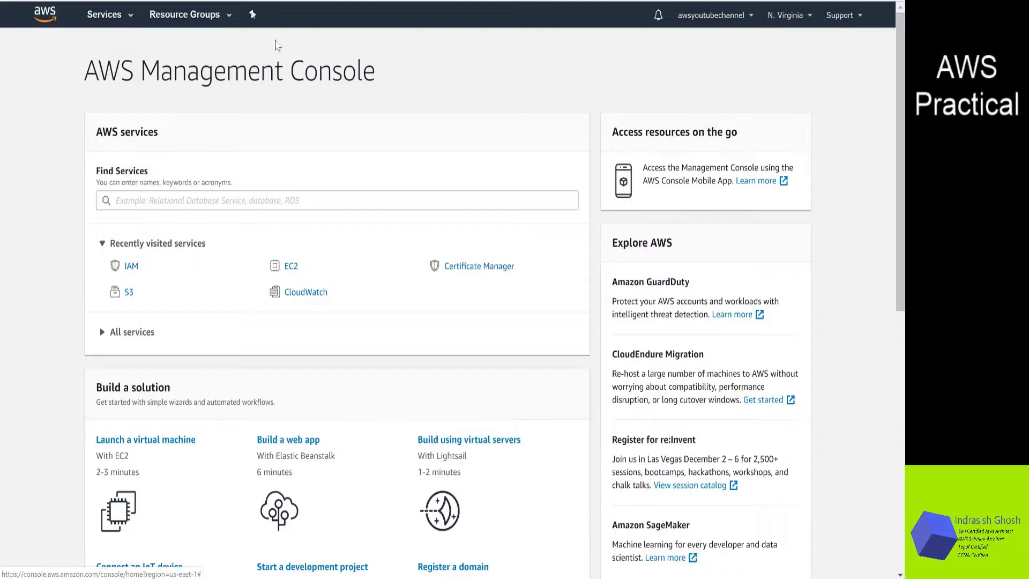
click(131, 15)
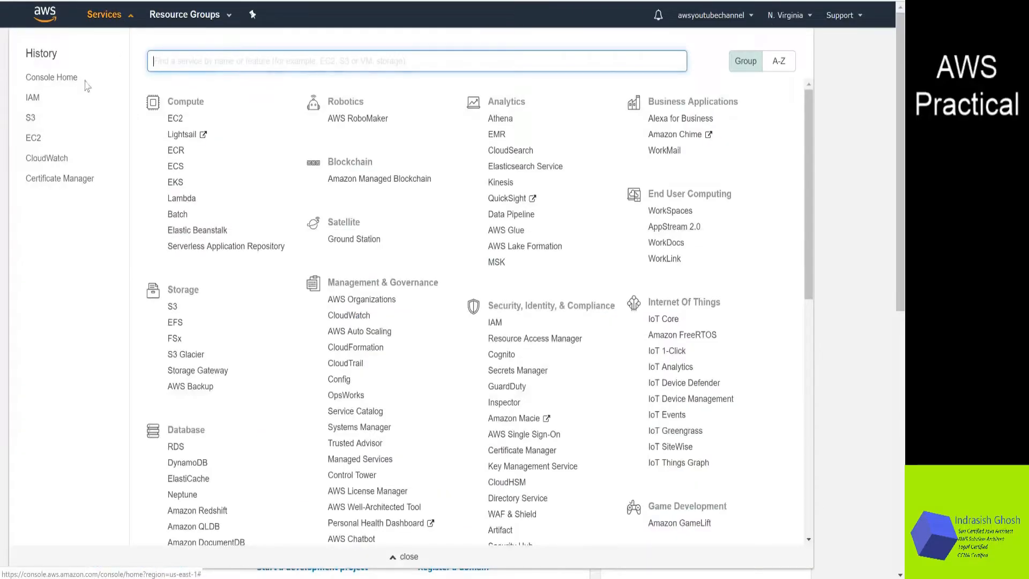
click(37, 98)
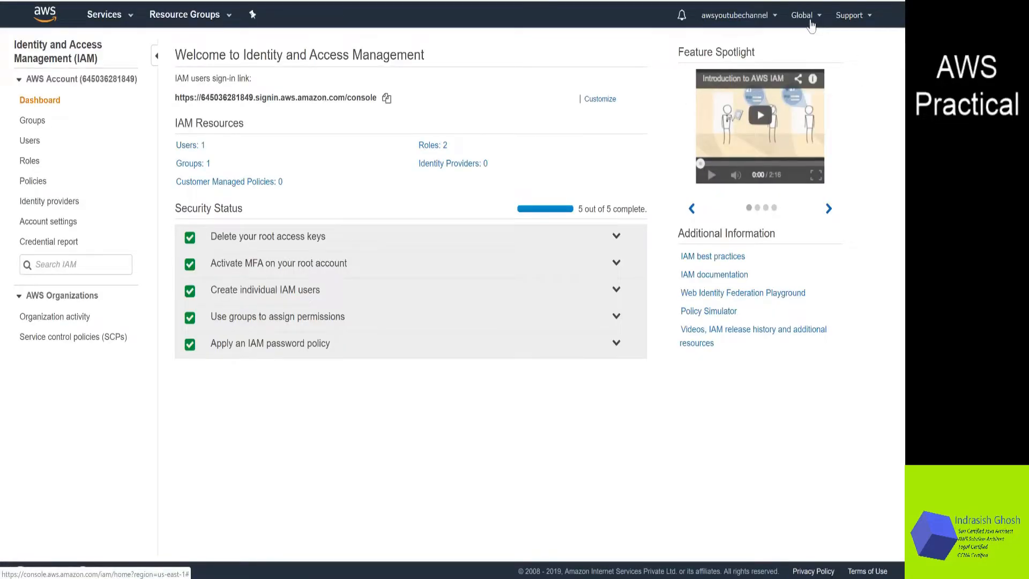
Open S3 and start a new bucket named indrasish-2020 in US East (N. Virginia)
click(126, 19)
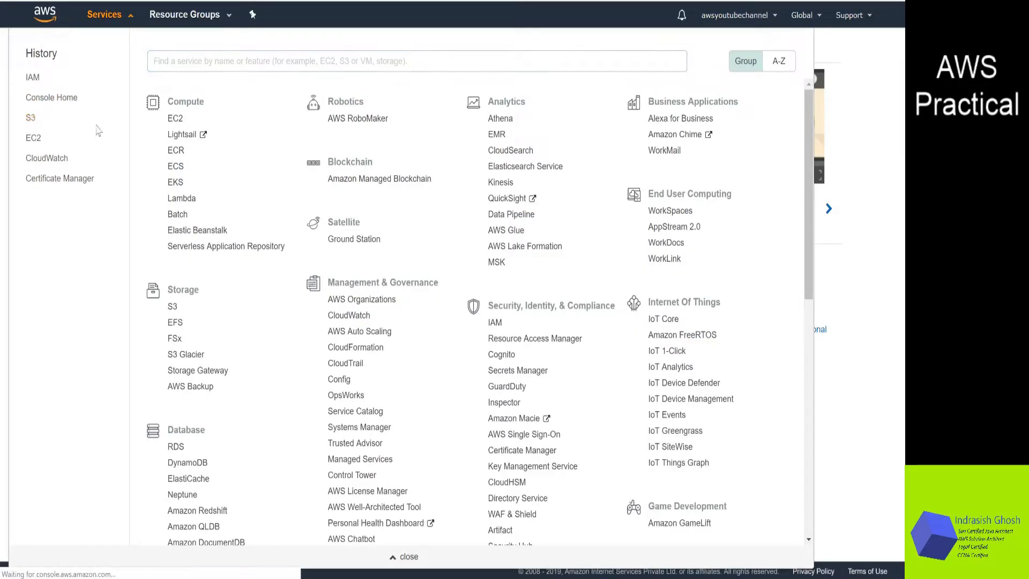
click(30, 117)
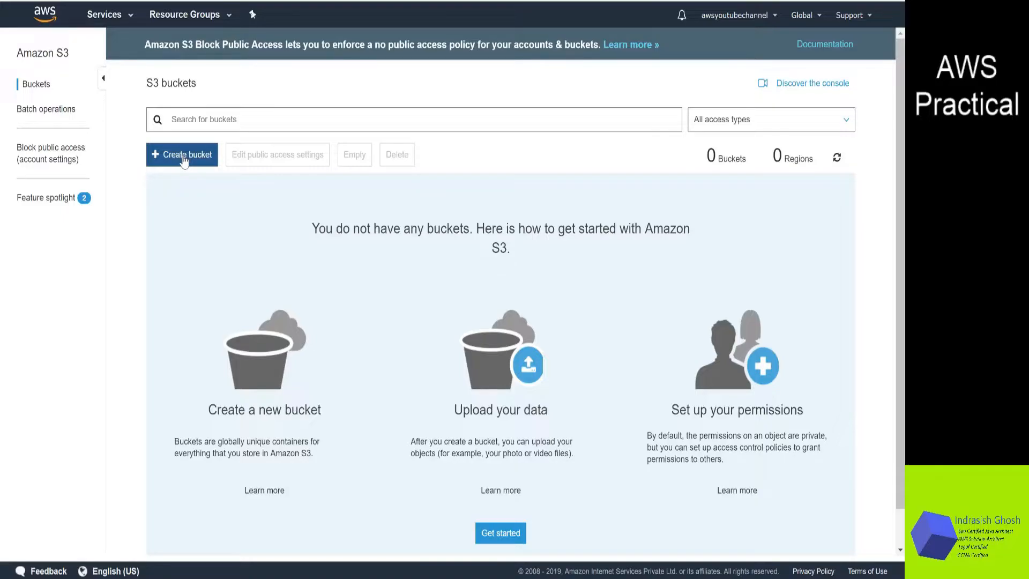
click(184, 160)
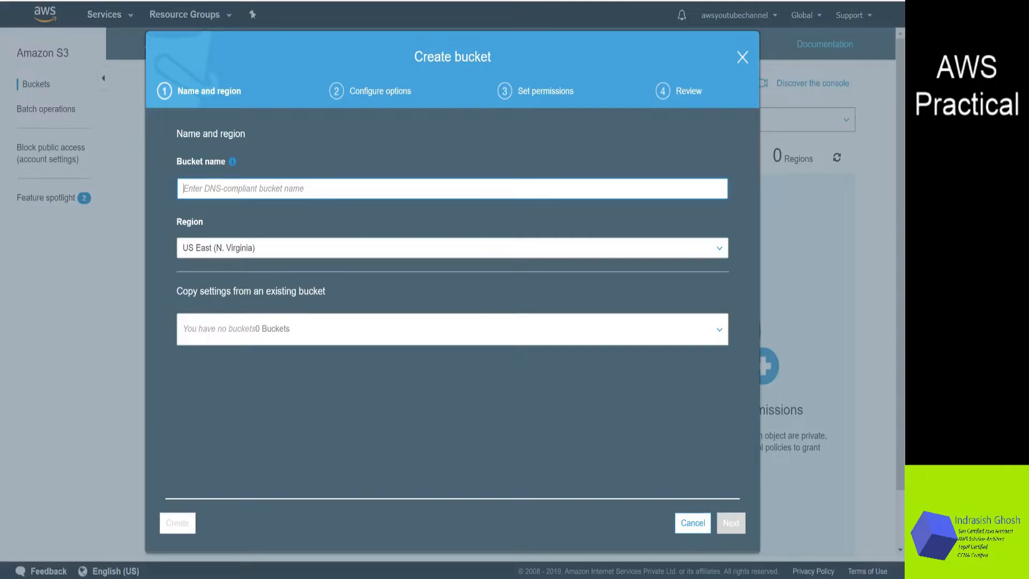
text(indrasish)
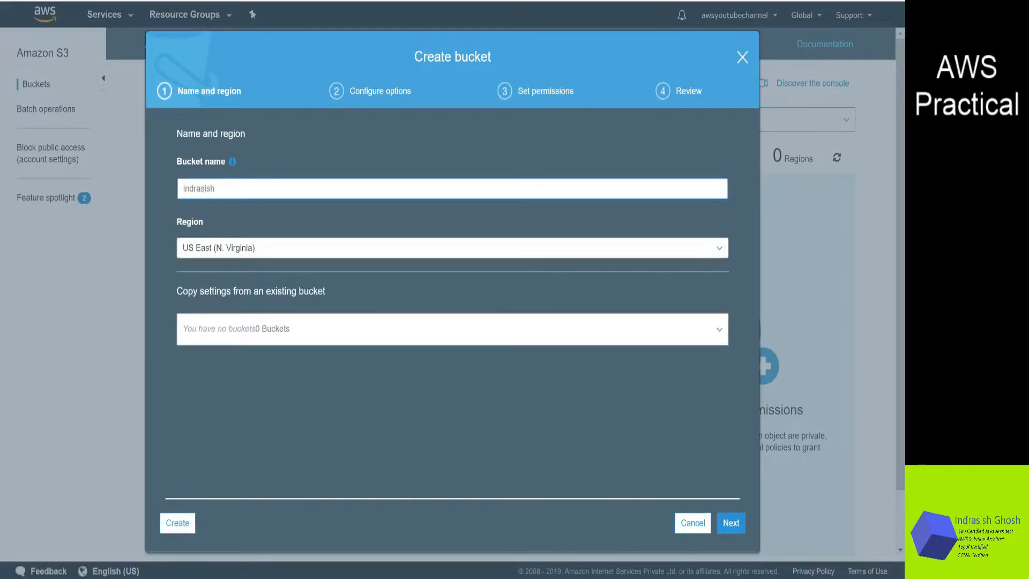
text(-2020-)
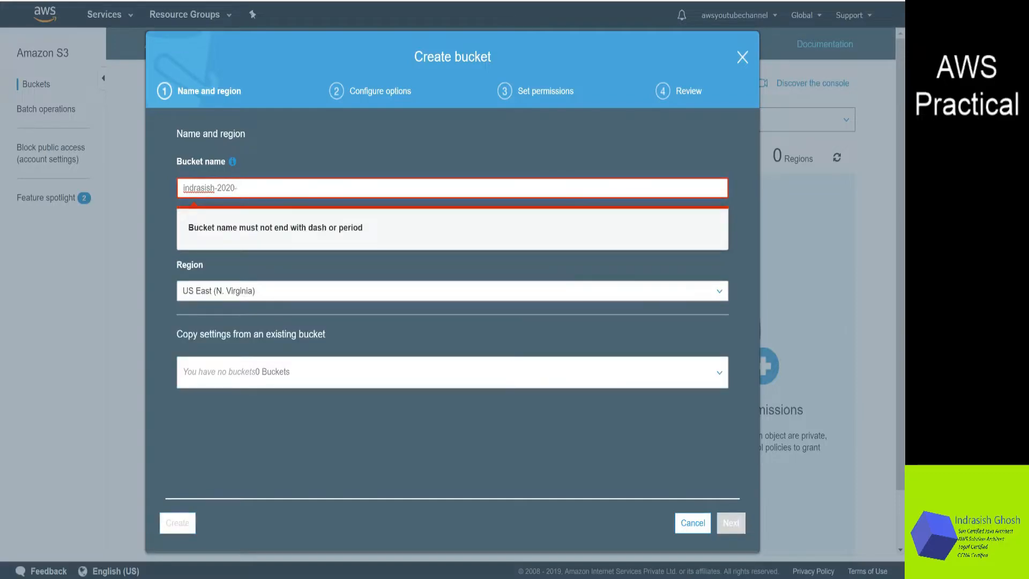
key(BackSpace)
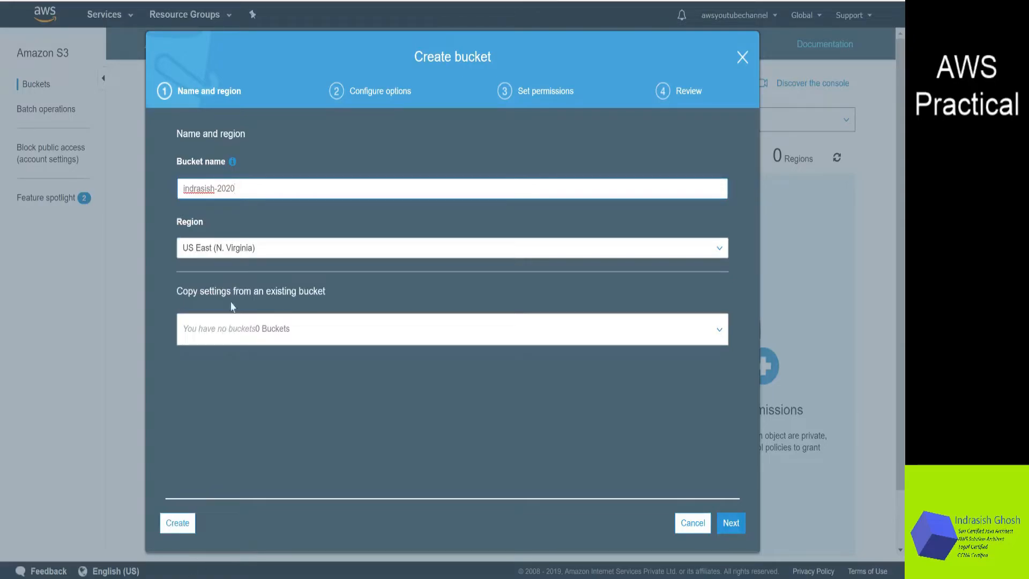
click(729, 529)
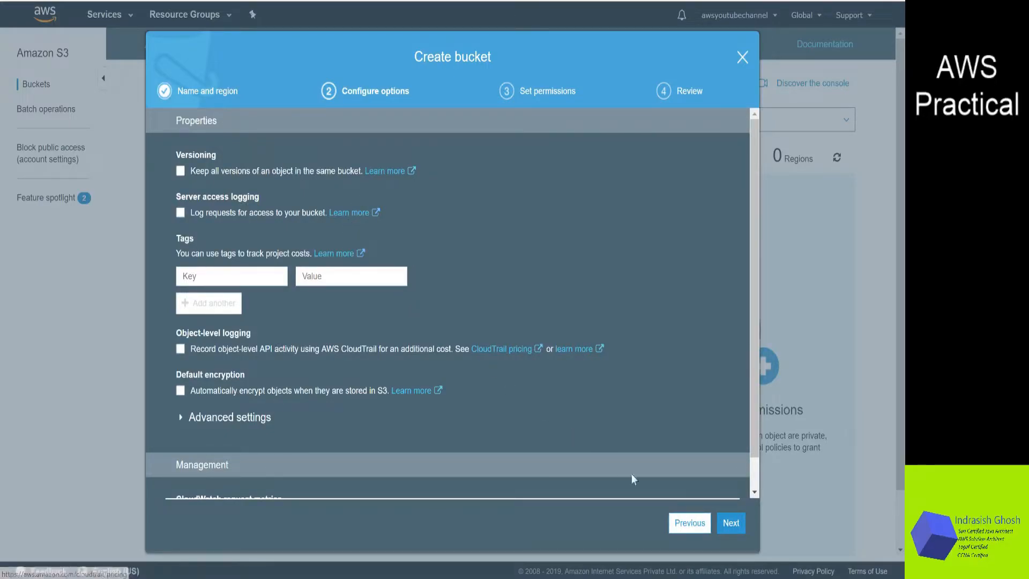
Keep the default options and block-all-public-access permissions, review, and create the bucket
scroll(664, 436, down, 1)
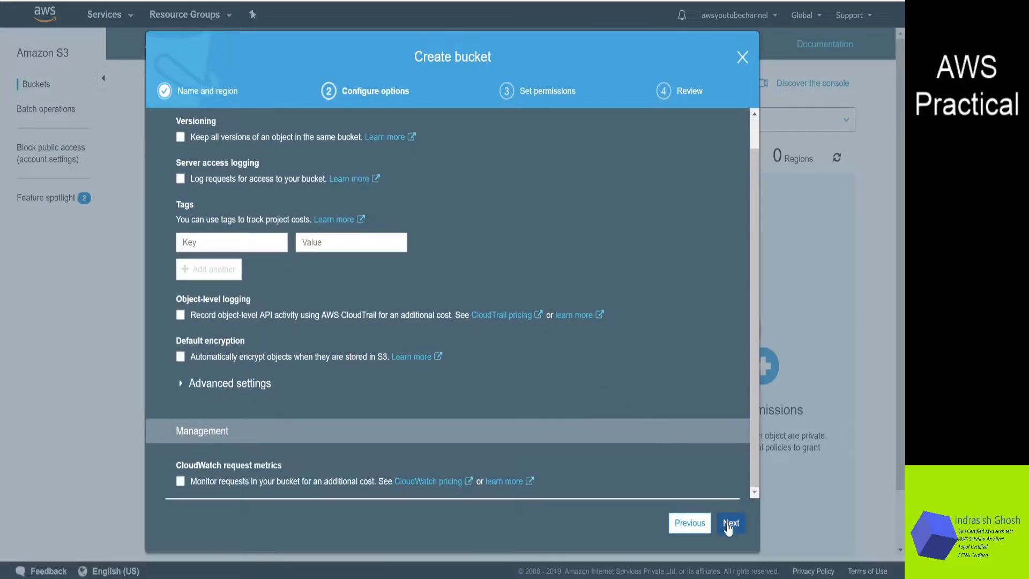
click(731, 524)
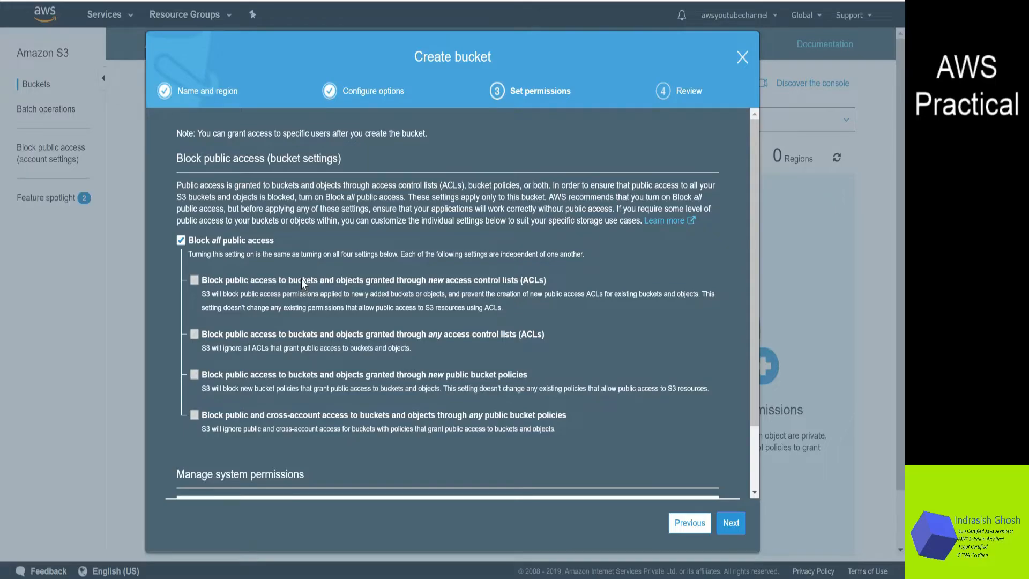
click(731, 524)
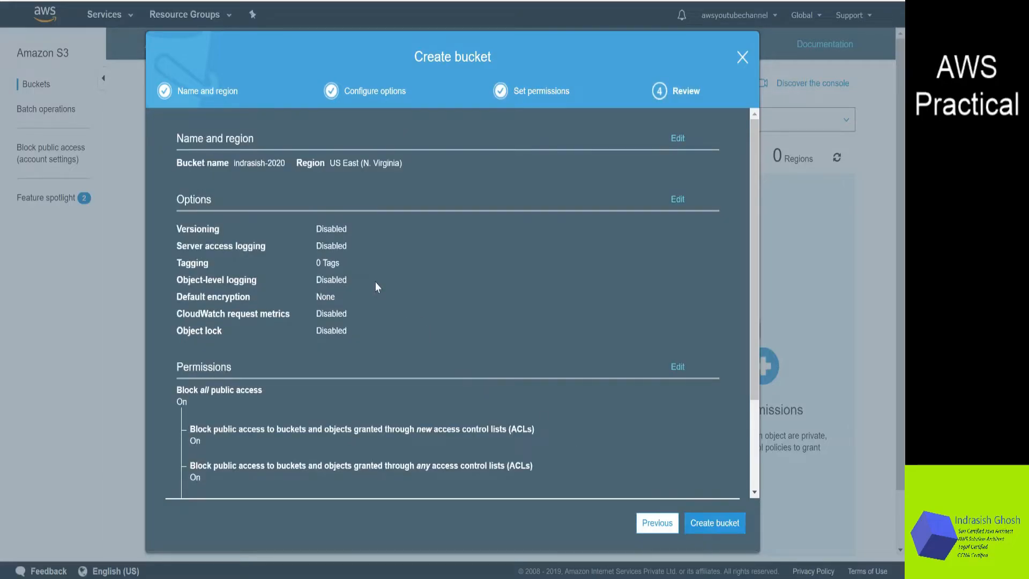
scroll(377, 285, down, 2)
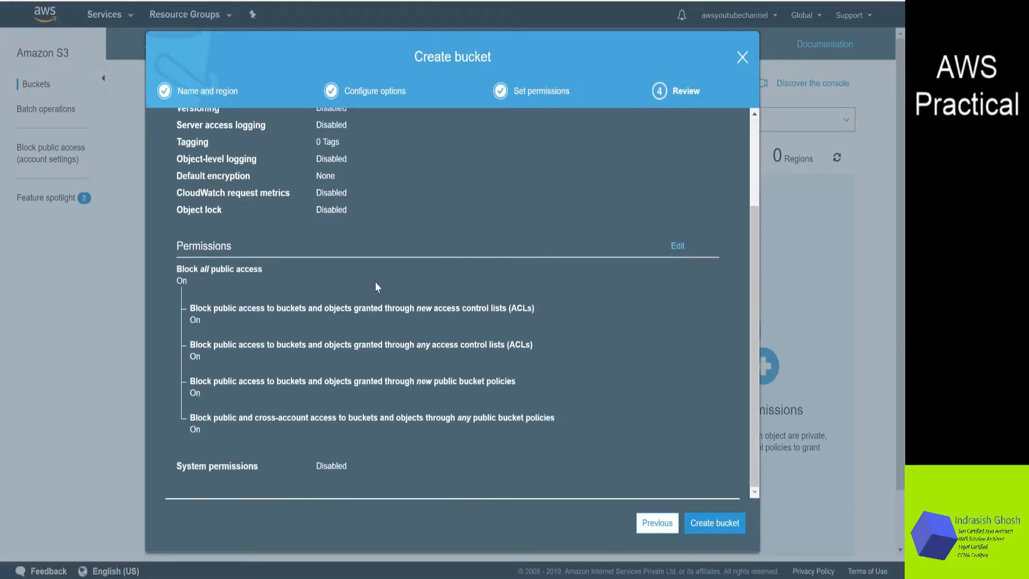
click(720, 530)
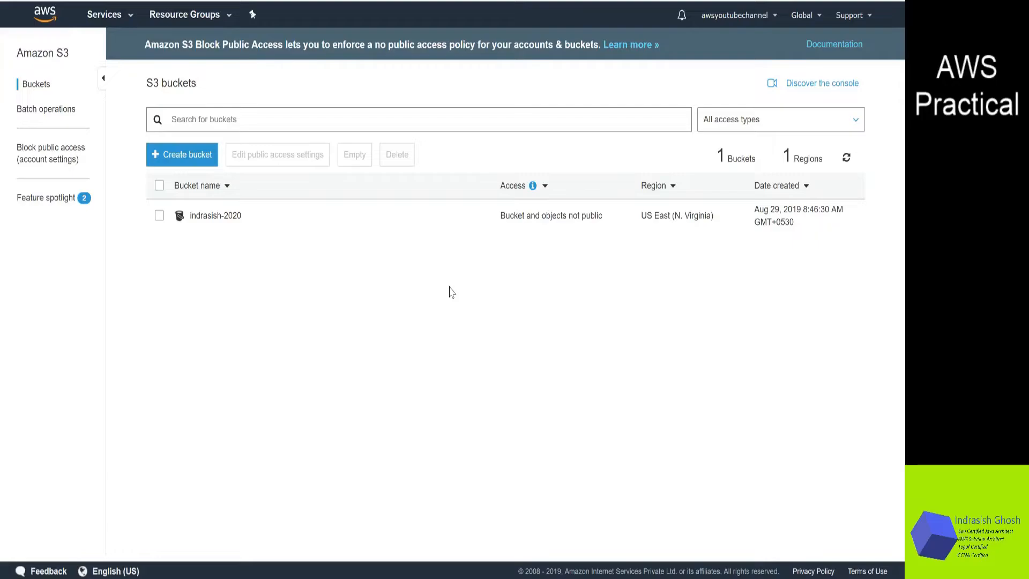
Open the indrasish-2020 bucket and add IMG_20190518_111039.jpg from the Pictures folder to a new upload
click(210, 220)
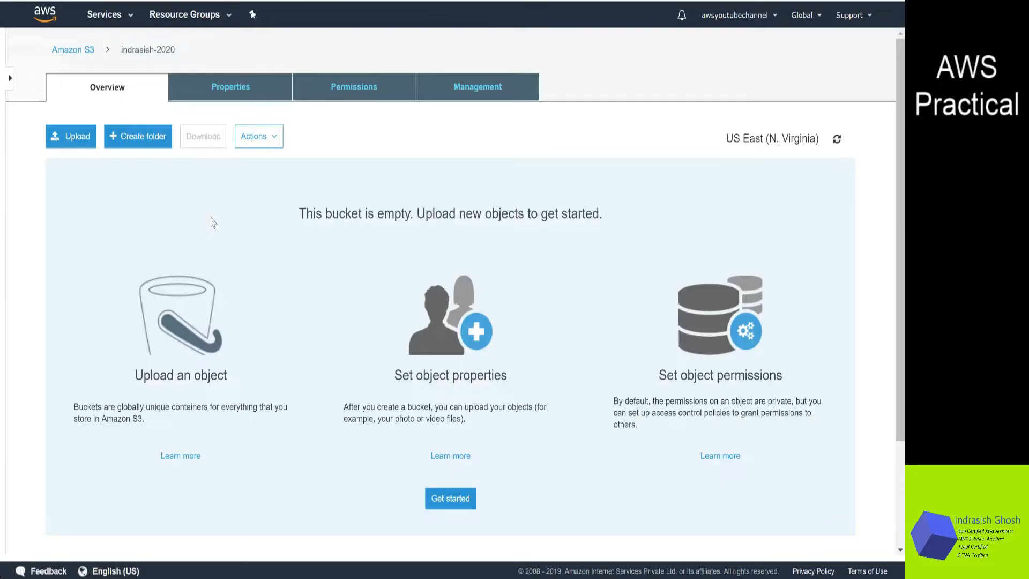
click(63, 139)
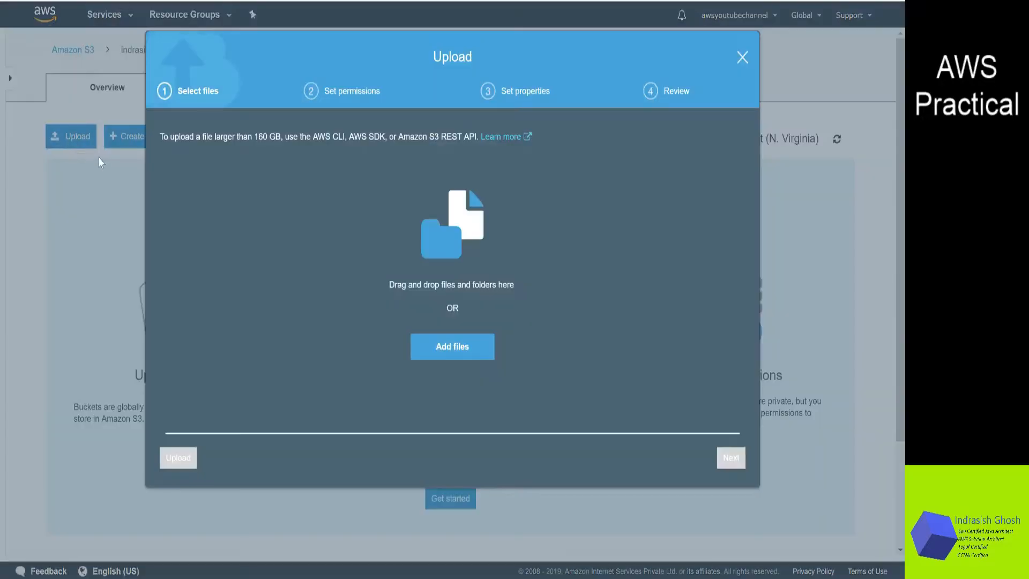
click(455, 346)
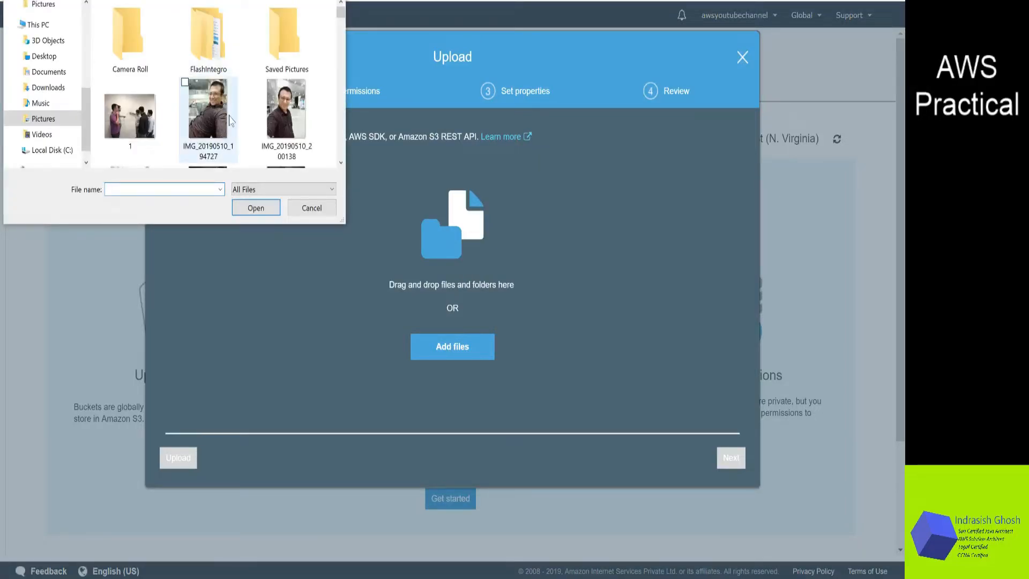
click(341, 163)
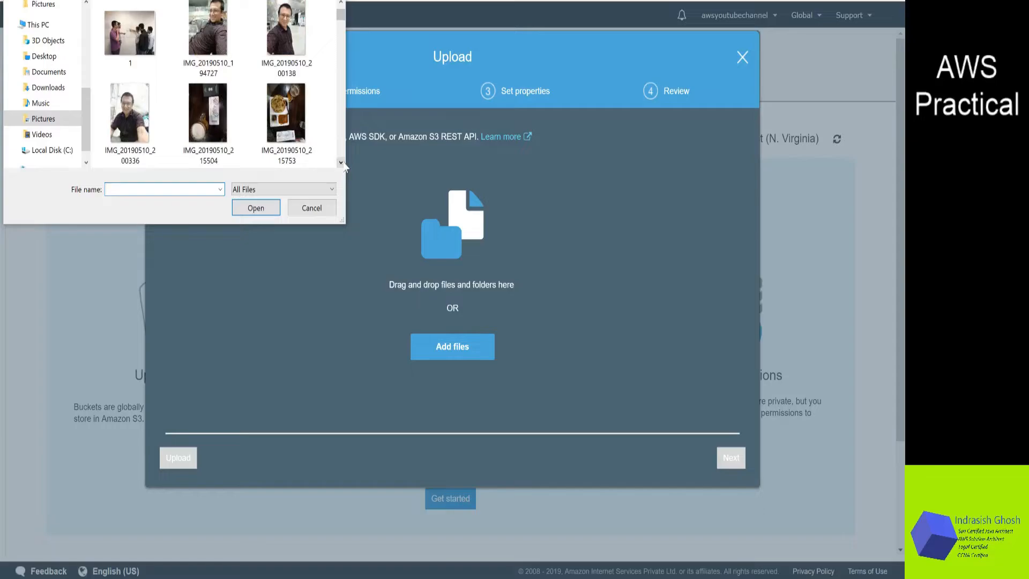
click(341, 163)
click(341, 162)
click(341, 163)
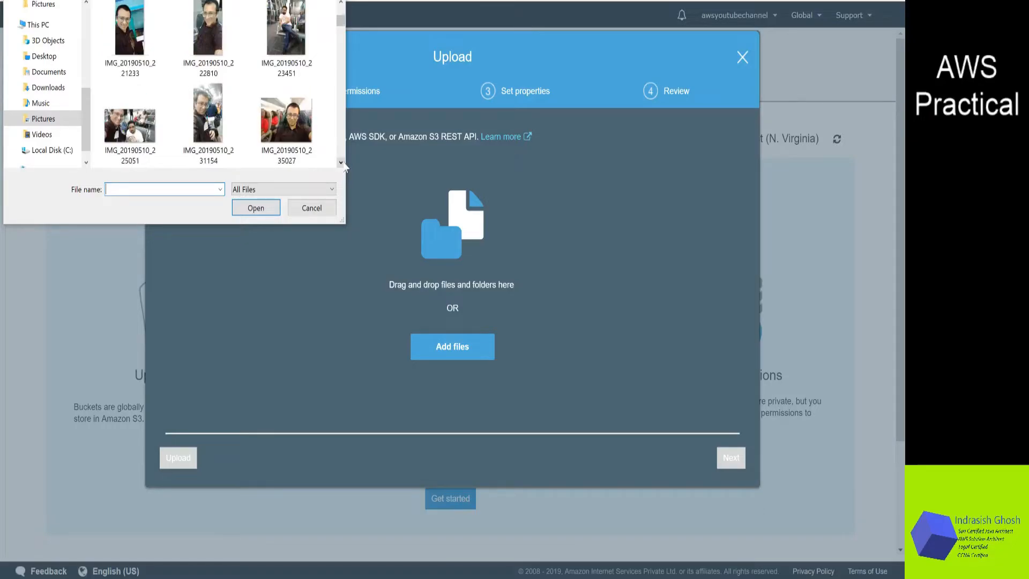
click(341, 163)
click(341, 163)
click(341, 162)
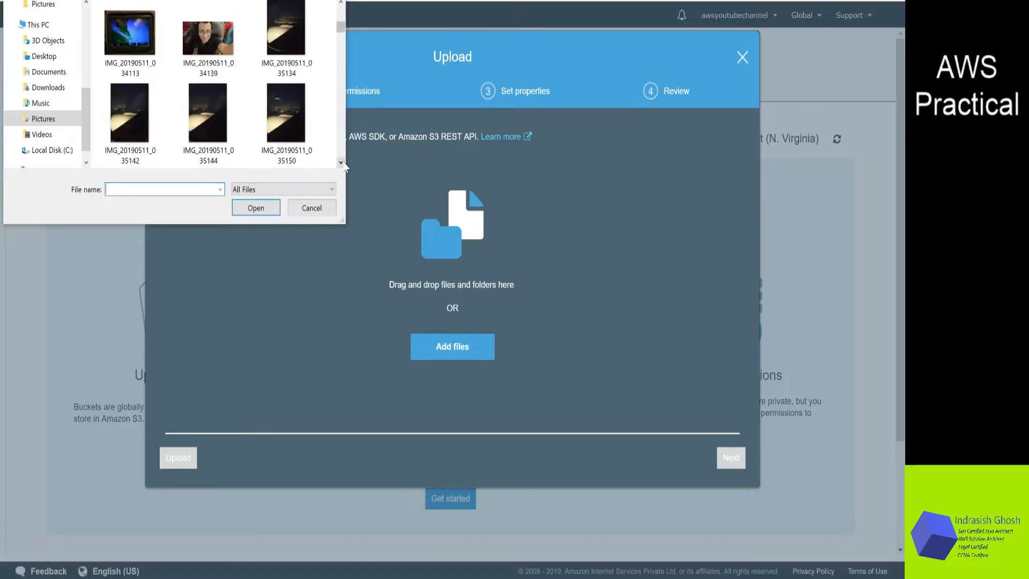
click(341, 162)
click(341, 162)
click(341, 162)
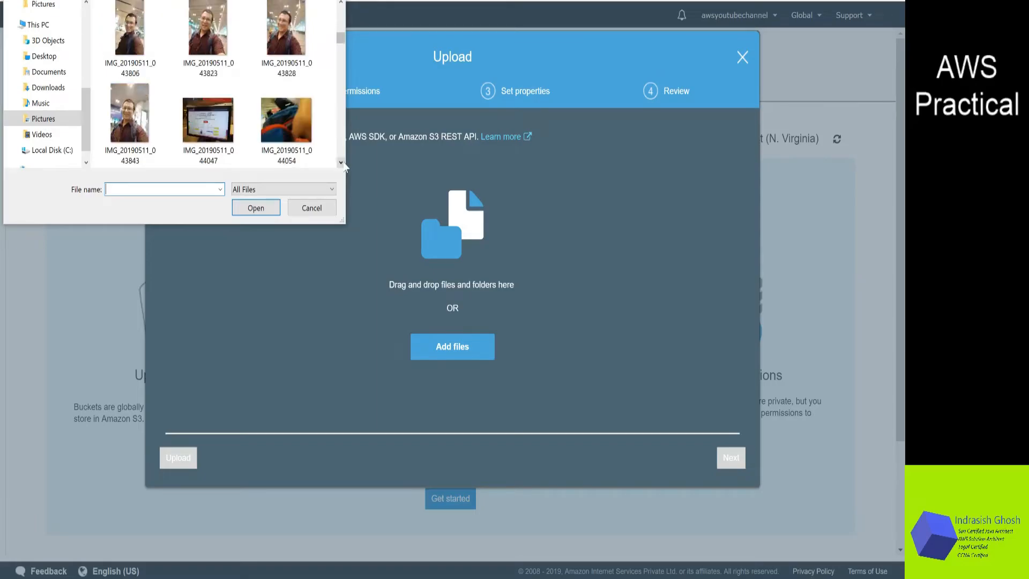
click(341, 162)
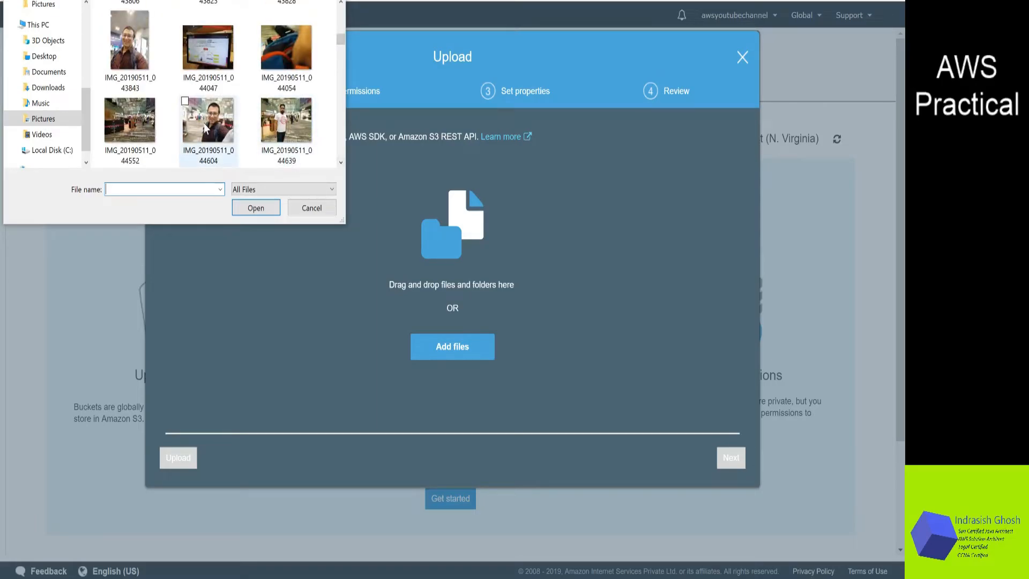
click(341, 163)
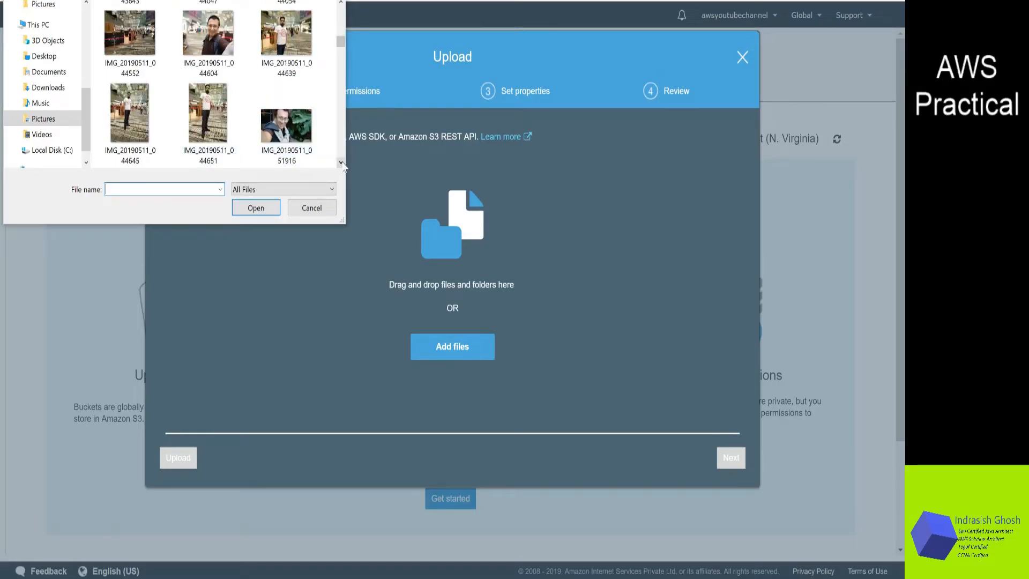
click(341, 162)
click(341, 162)
click(341, 163)
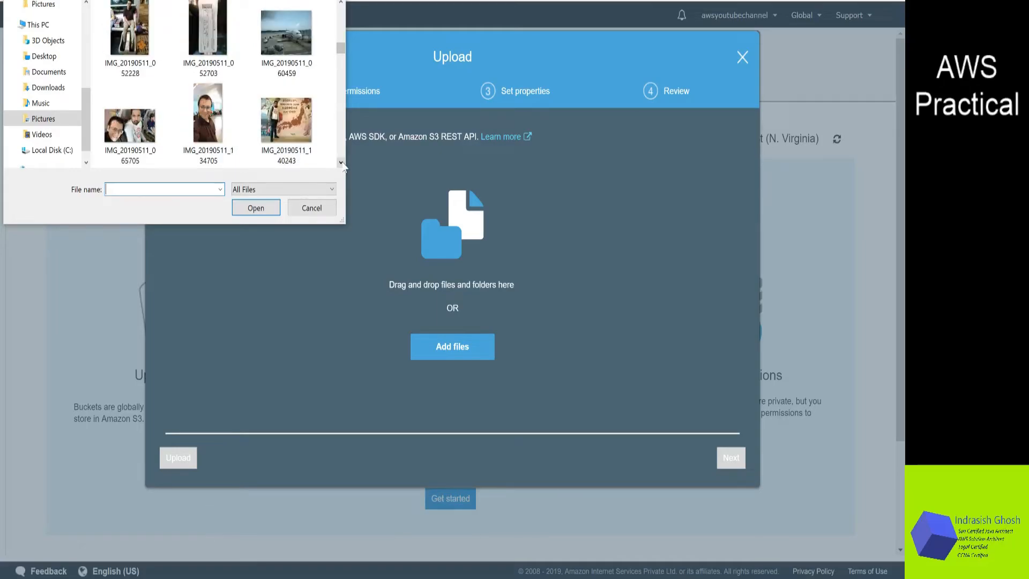
click(341, 162)
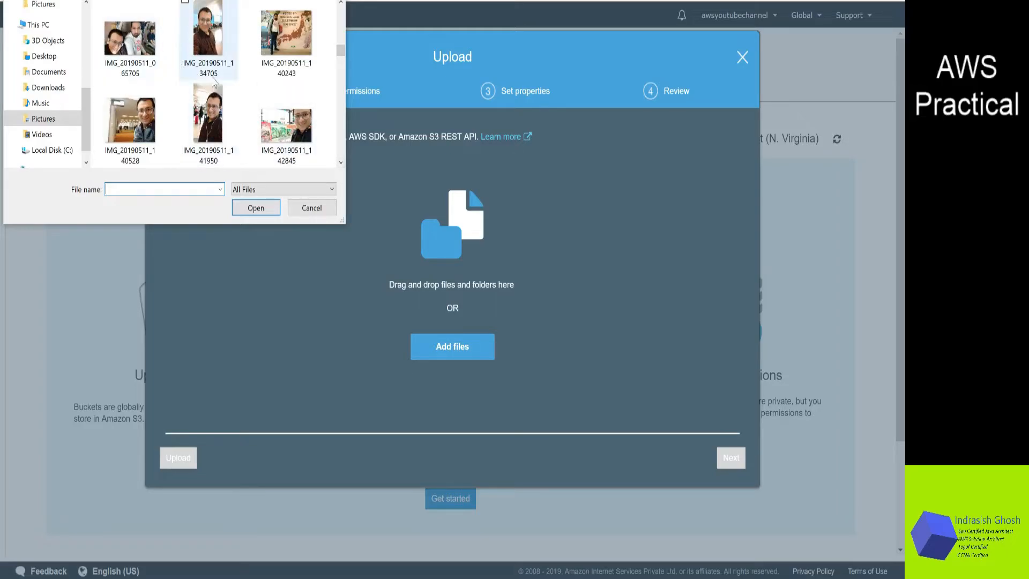
click(341, 163)
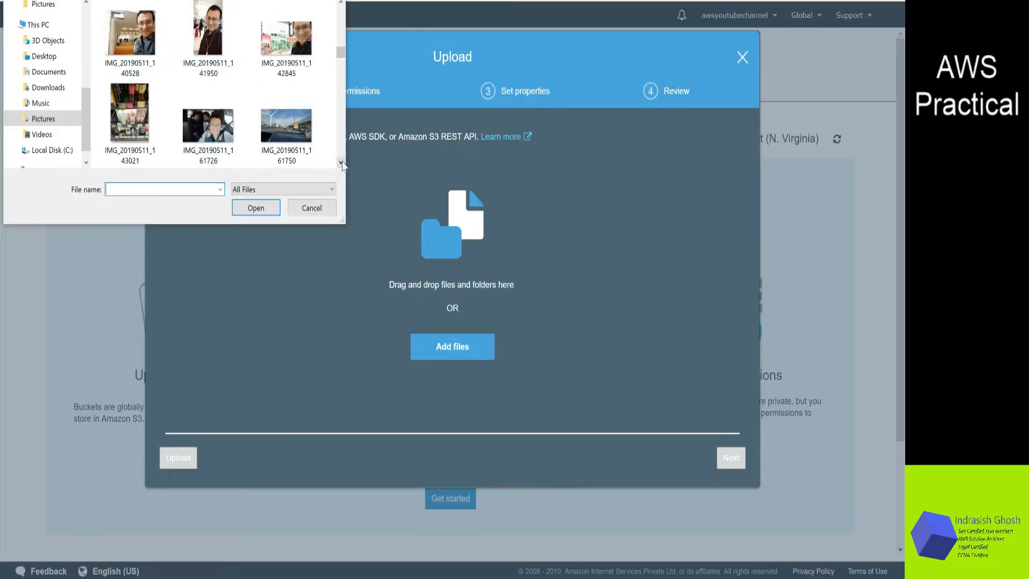
click(341, 162)
click(341, 162)
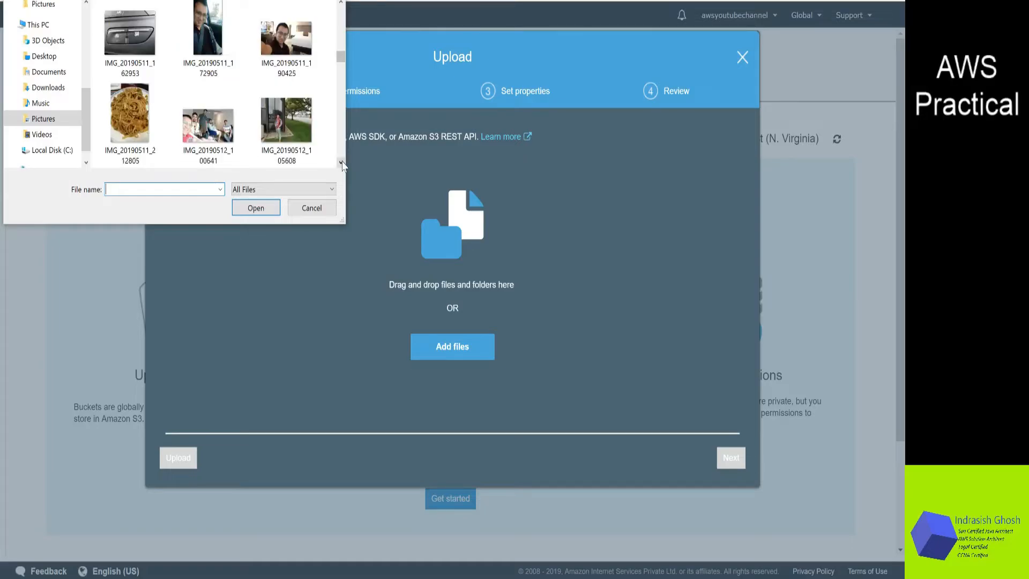
click(341, 163)
click(341, 163)
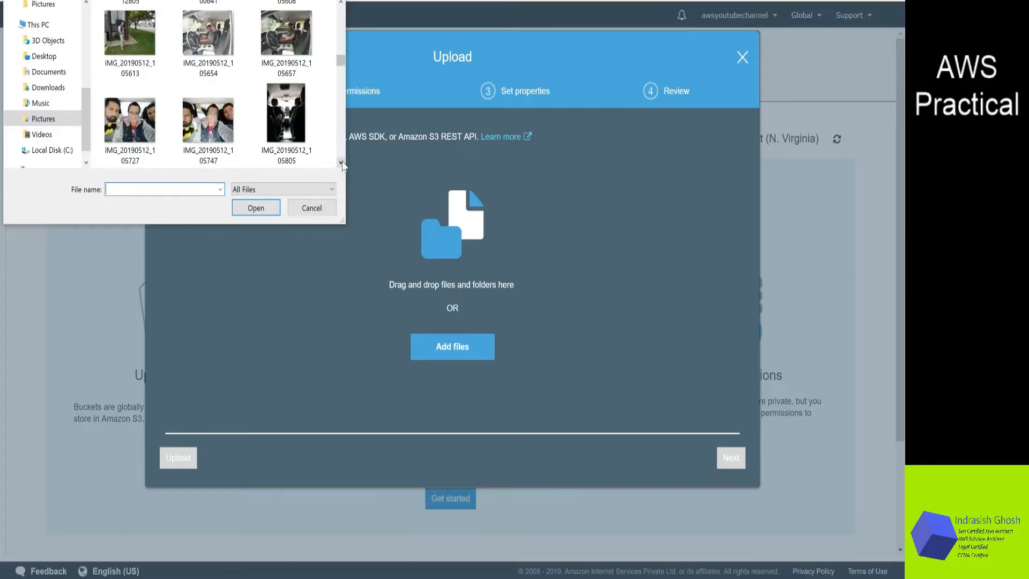
click(341, 163)
click(341, 163)
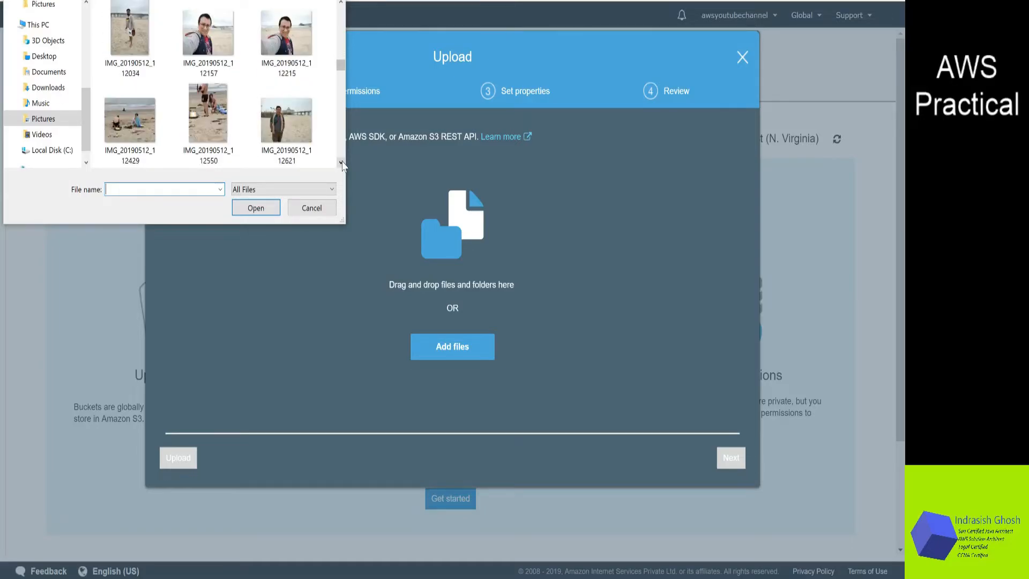
click(341, 163)
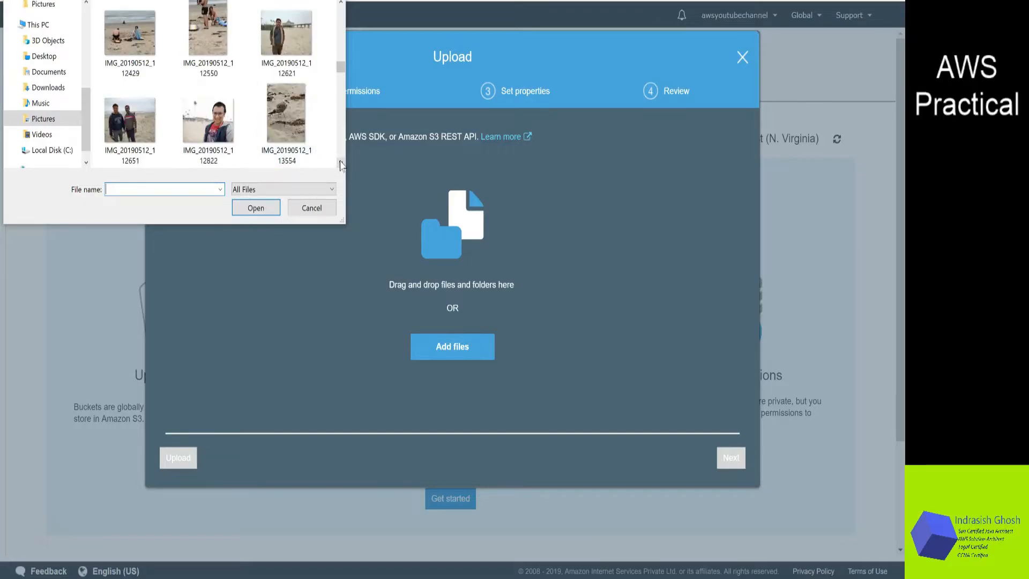
click(341, 163)
click(341, 163)
click(341, 163)
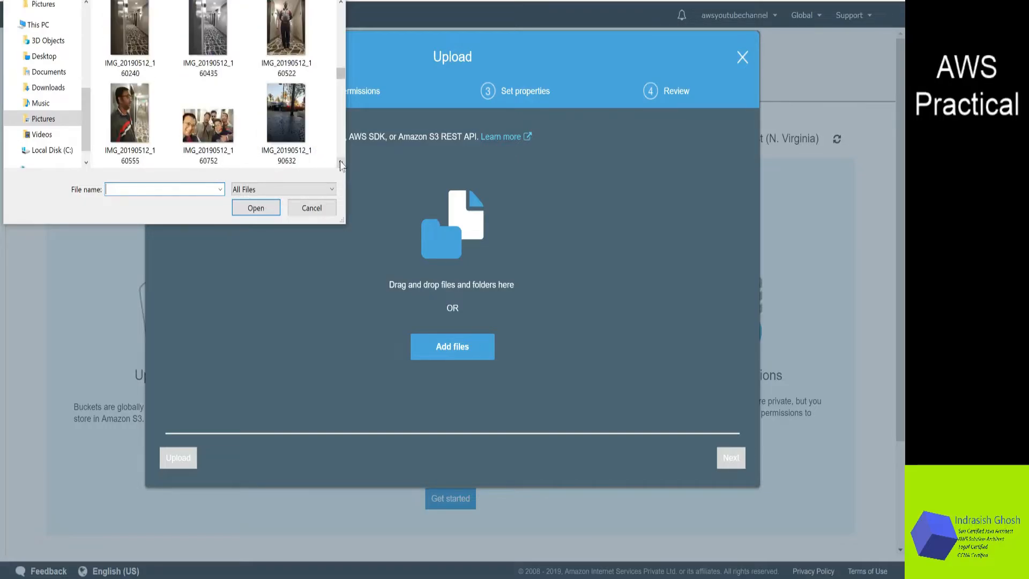
click(341, 163)
click(341, 163)
click(341, 163)
click(341, 163)
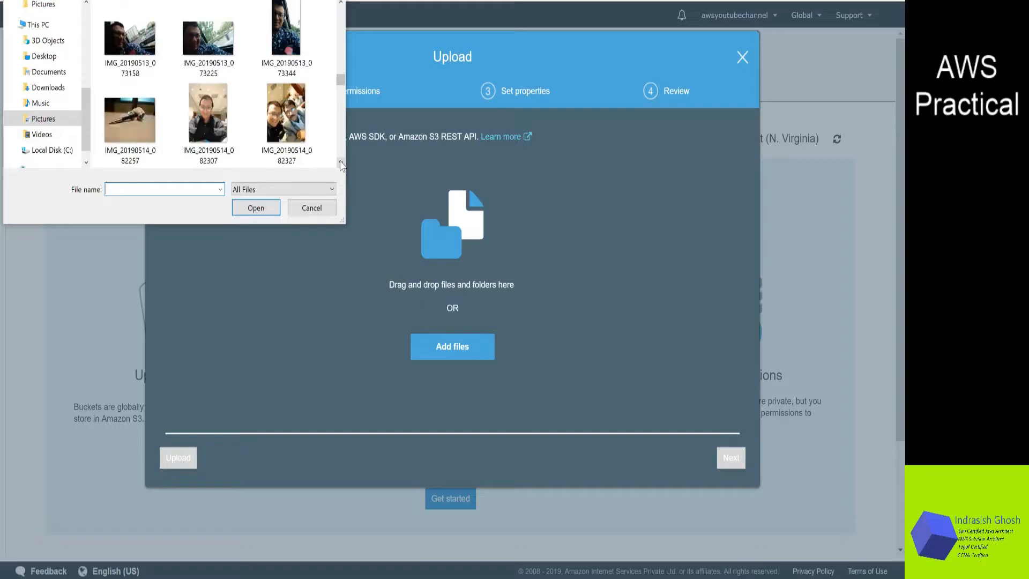
click(341, 163)
click(341, 163)
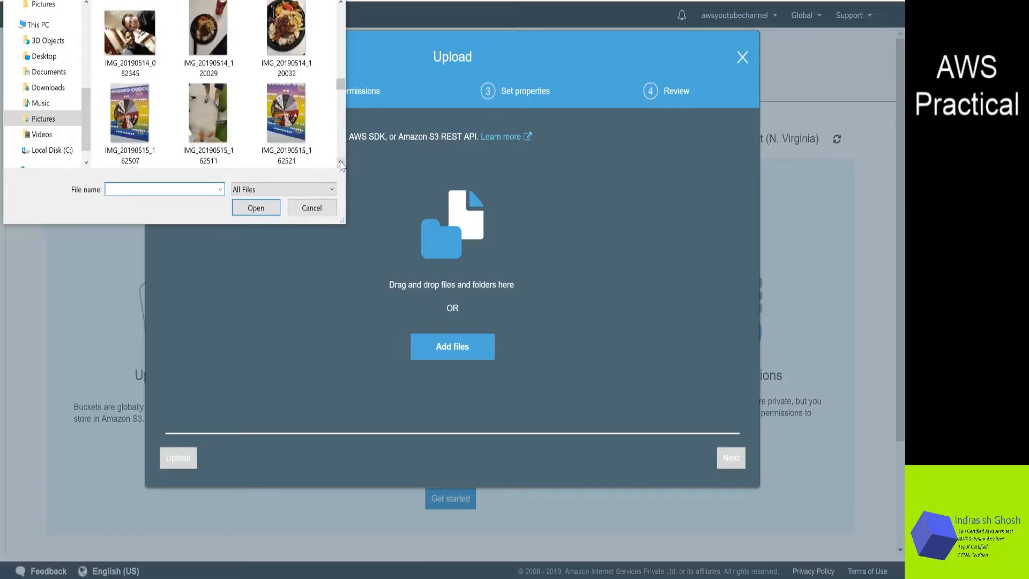
click(341, 163)
click(341, 163)
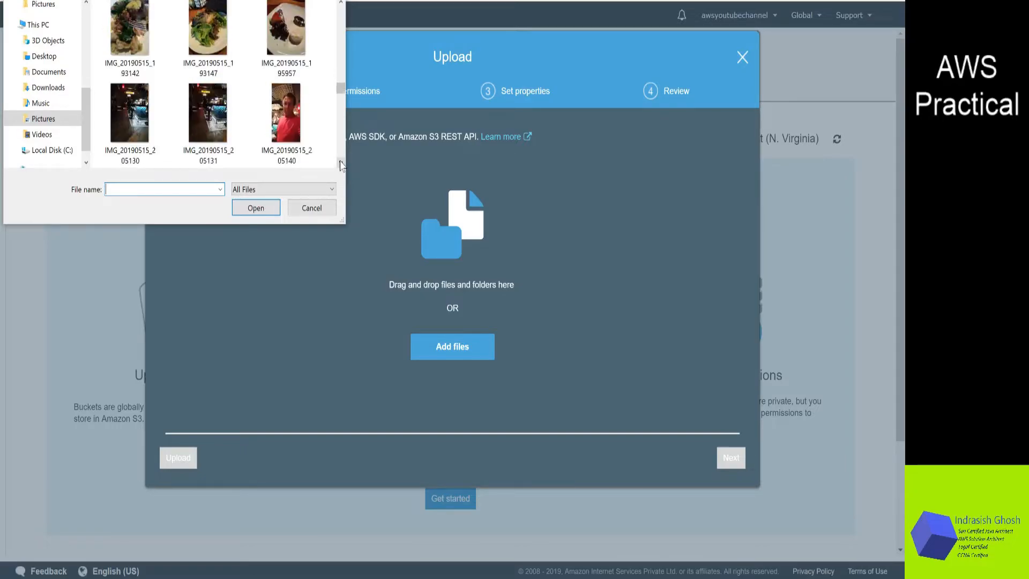
click(341, 163)
click(341, 163)
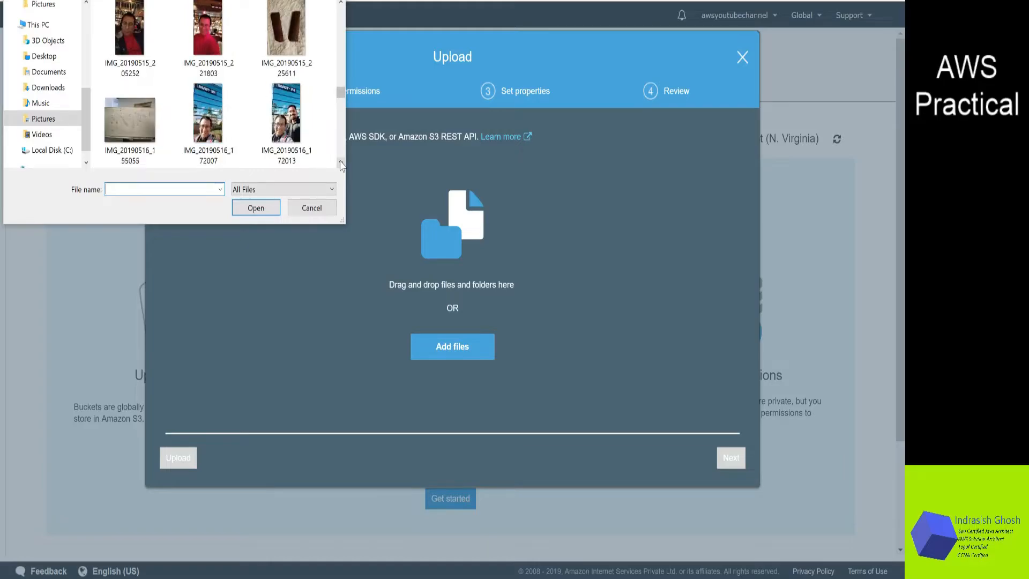
click(341, 163)
click(341, 163)
click(341, 163)
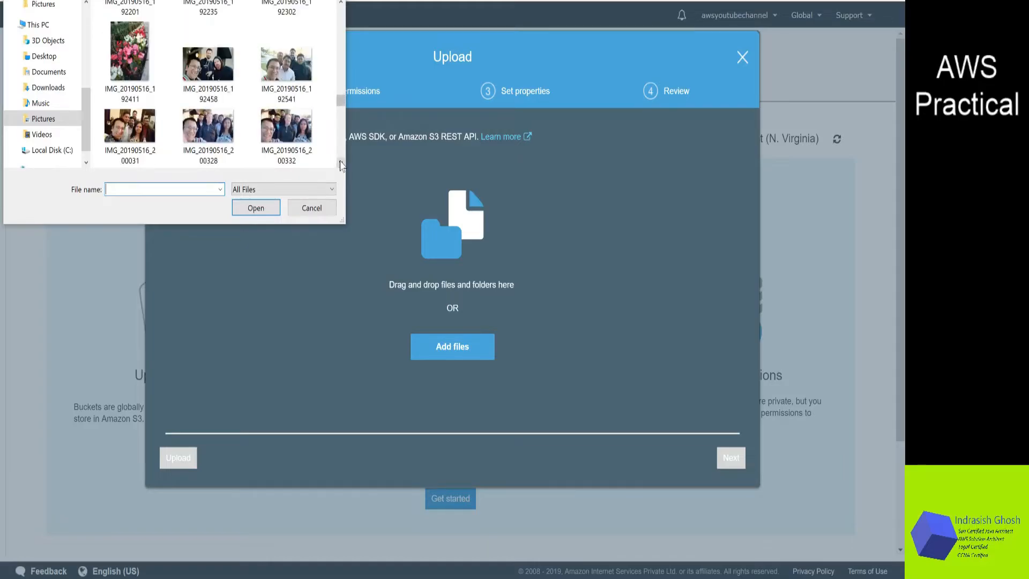
click(341, 163)
click(341, 163)
click(341, 163)
click(341, 163)
click(341, 163)
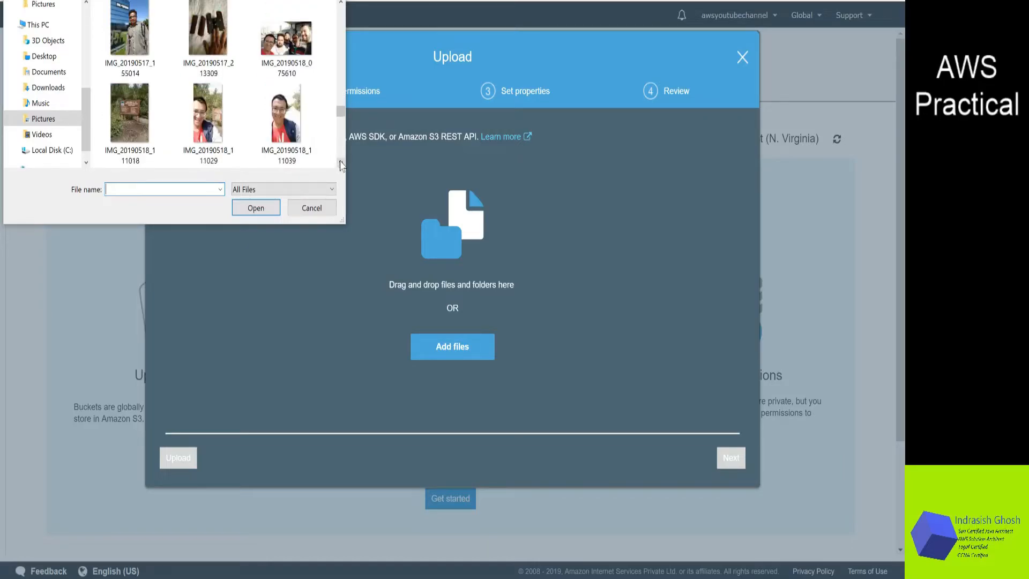
click(341, 163)
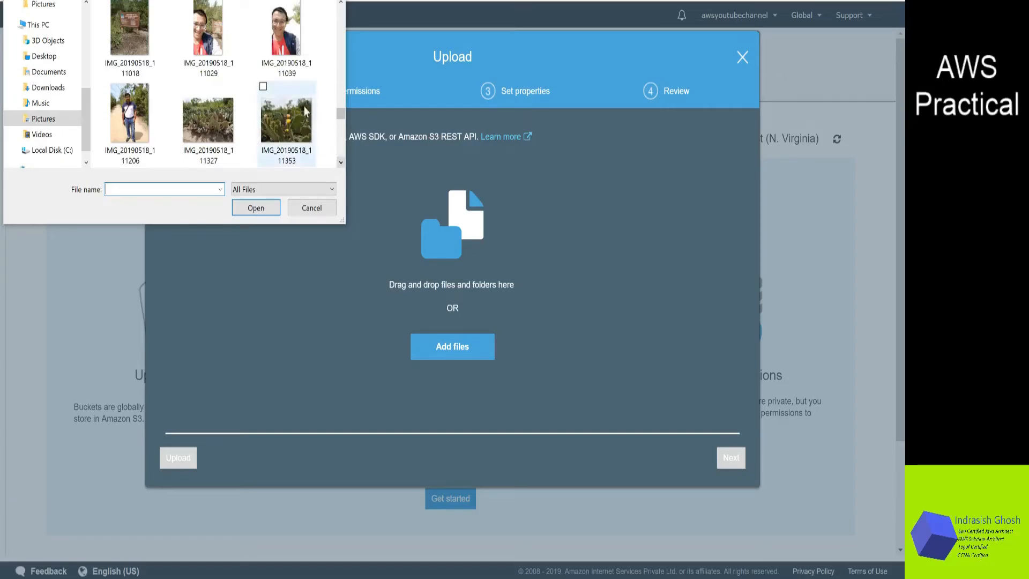
click(299, 83)
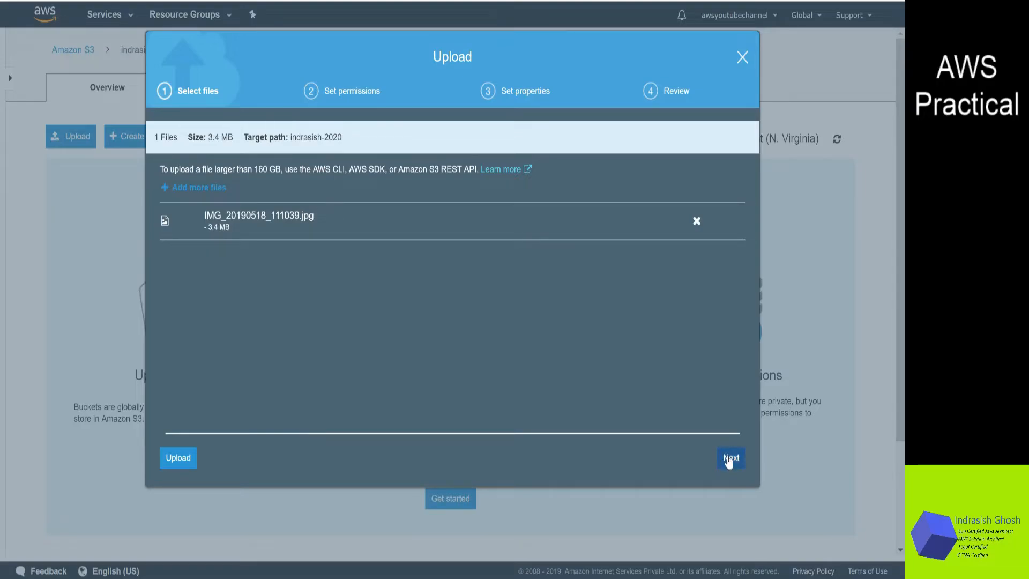
Upload the selected image to the bucket and view the upload operation status
click(181, 464)
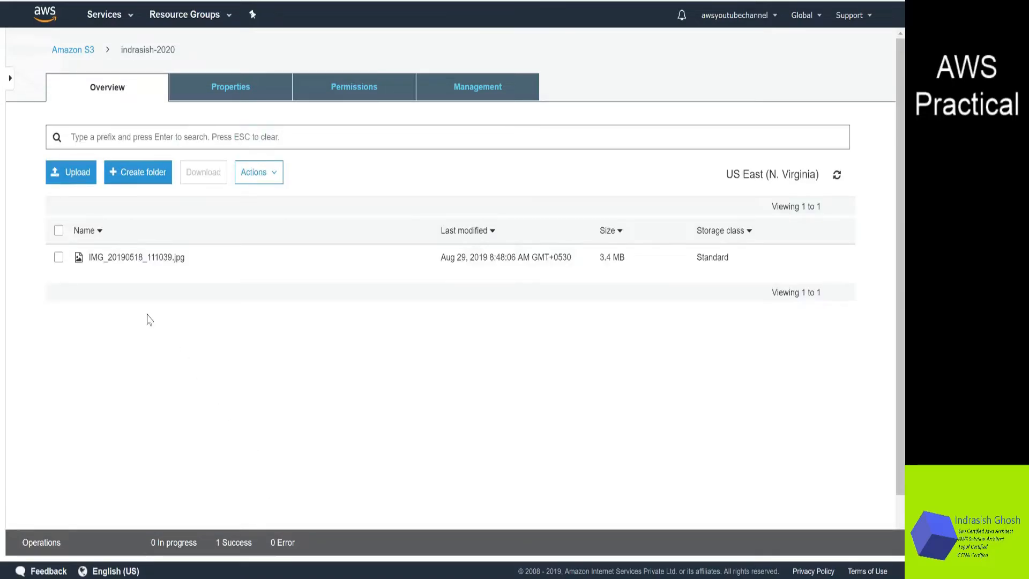
click(238, 544)
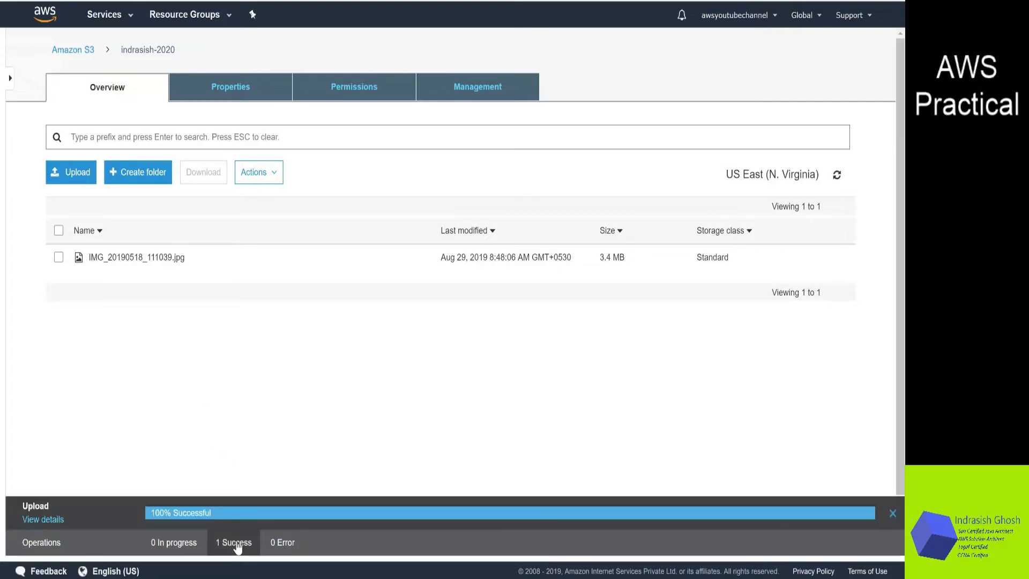
click(238, 545)
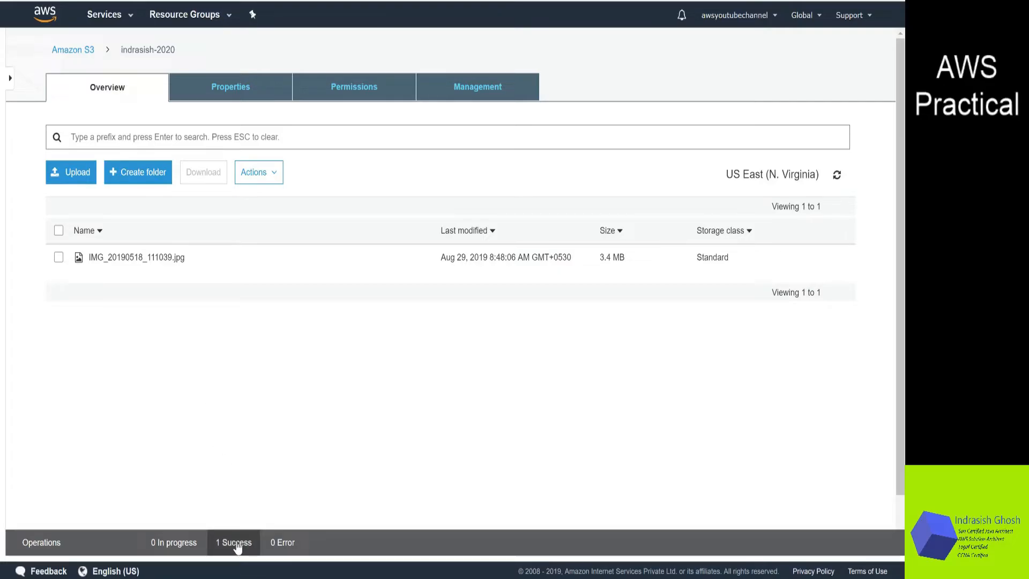
Open the uploaded image's details and its object URL in the browser, then return to the bucket listing
click(153, 258)
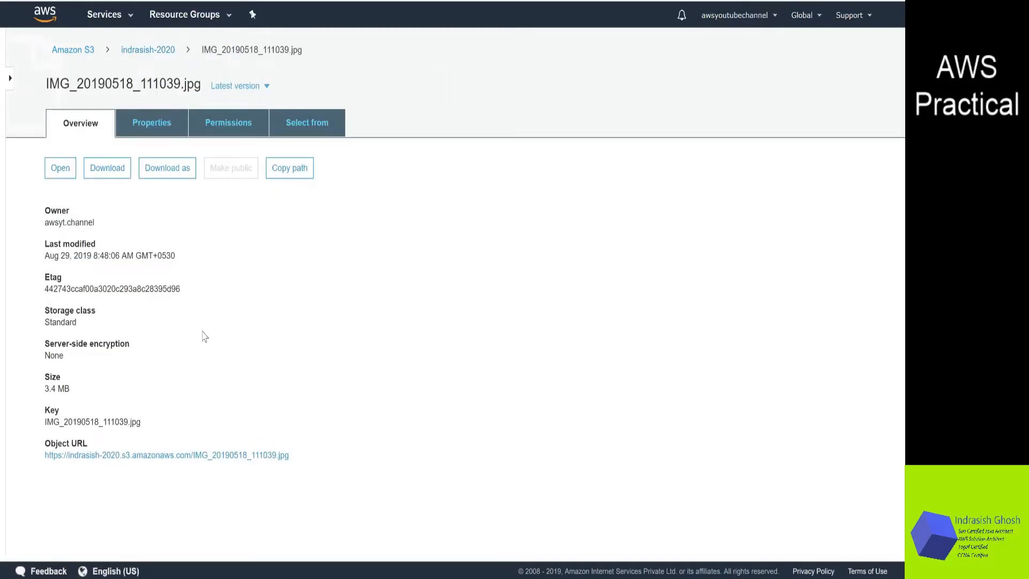
click(225, 459)
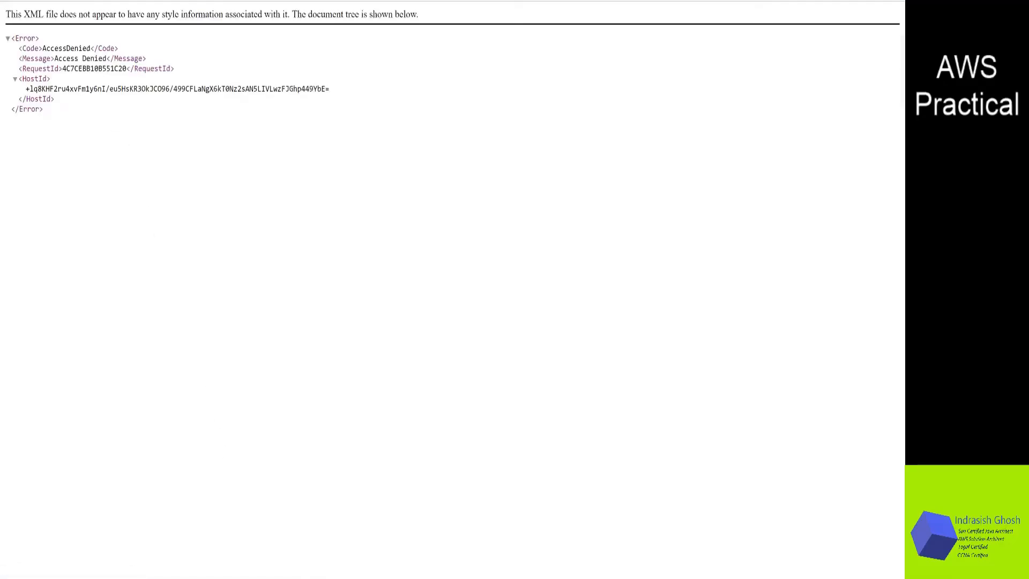
key(alt+Left)
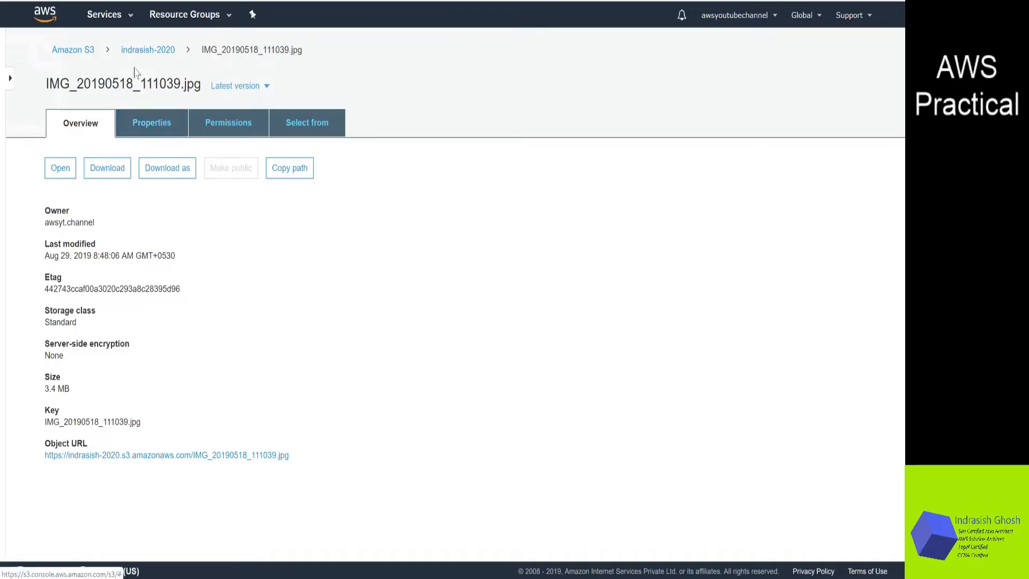
click(150, 52)
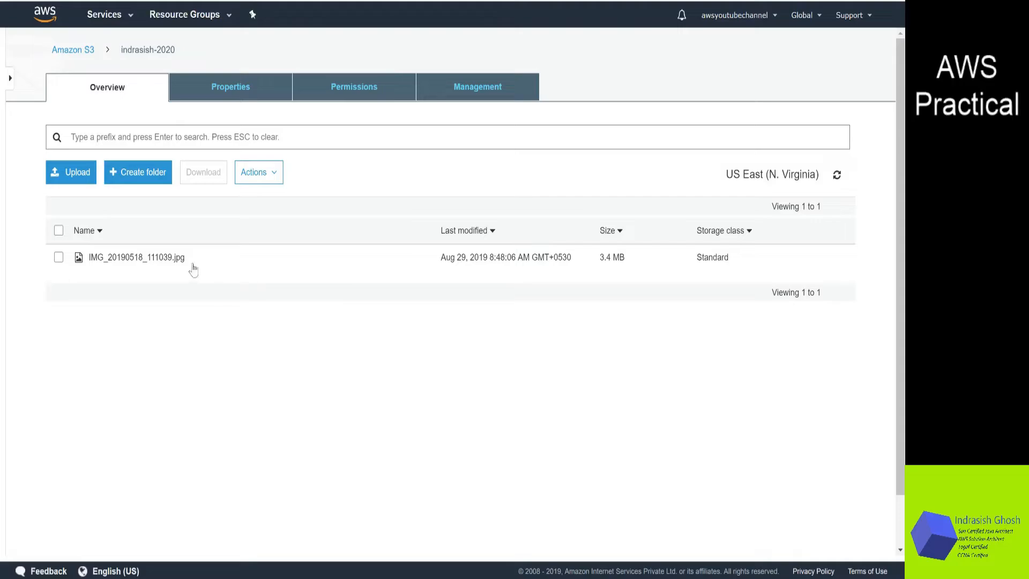
Select the uploaded image and inspect its details panel and the available object actions
click(59, 258)
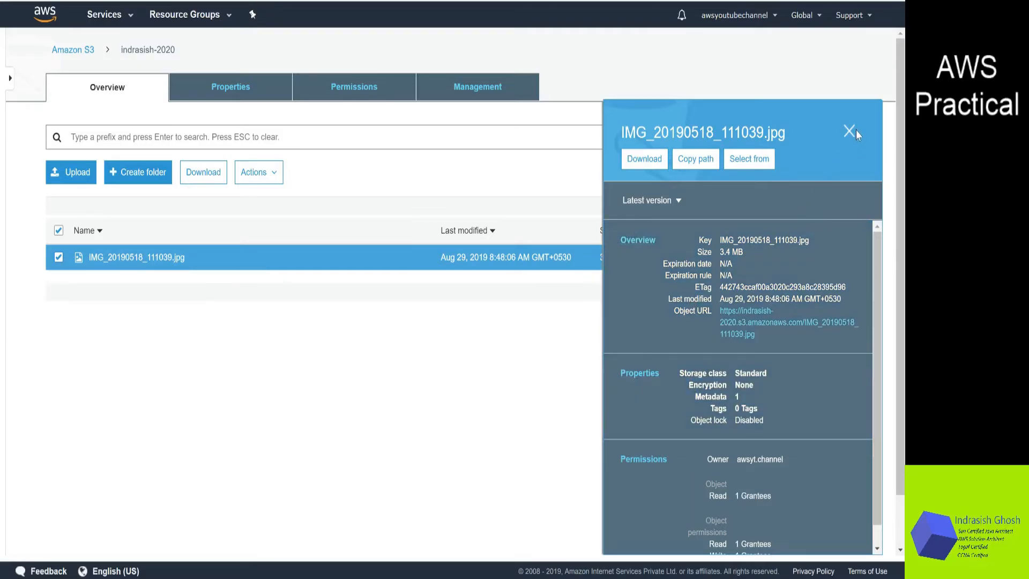
click(850, 131)
click(276, 176)
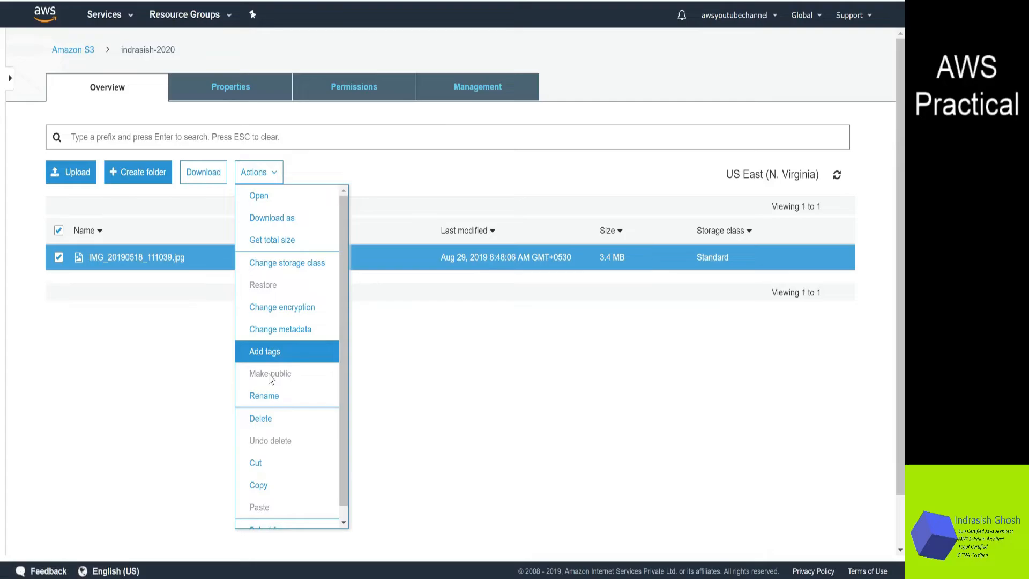
click(182, 335)
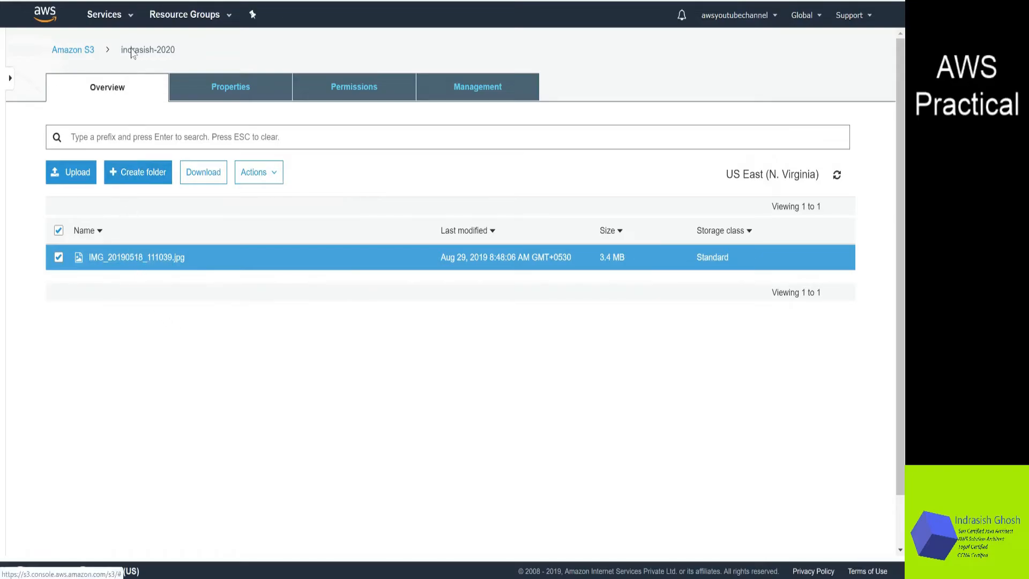
Turn off Block all public access for the indrasish-2020 bucket, entering confirm to approve the change
click(73, 50)
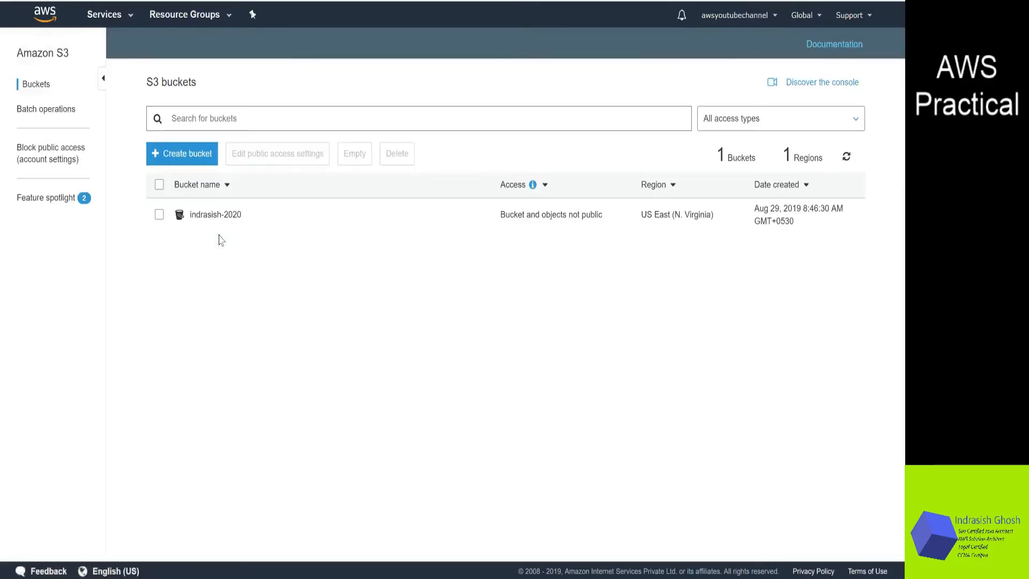
click(159, 215)
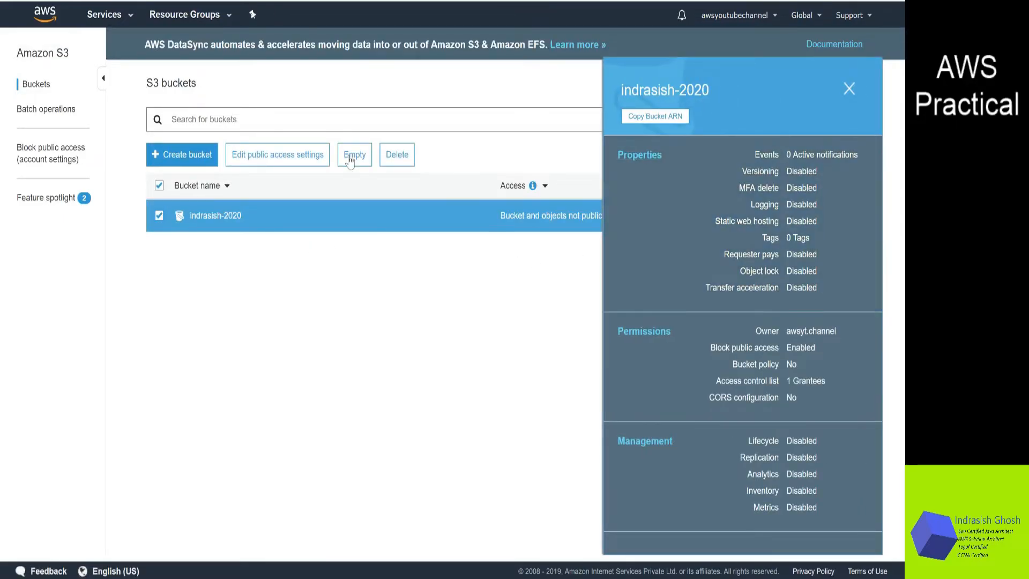
click(272, 158)
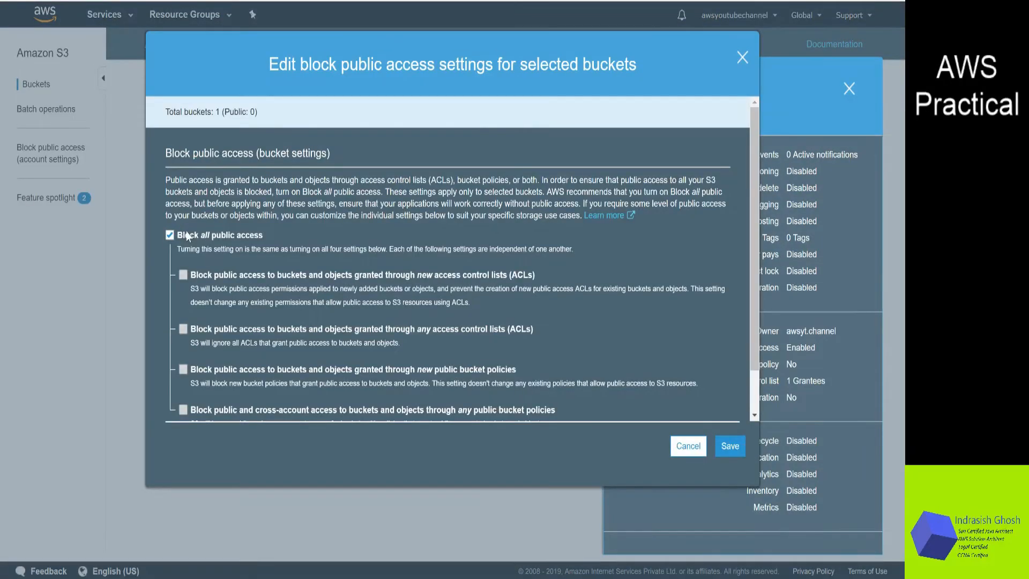
click(169, 236)
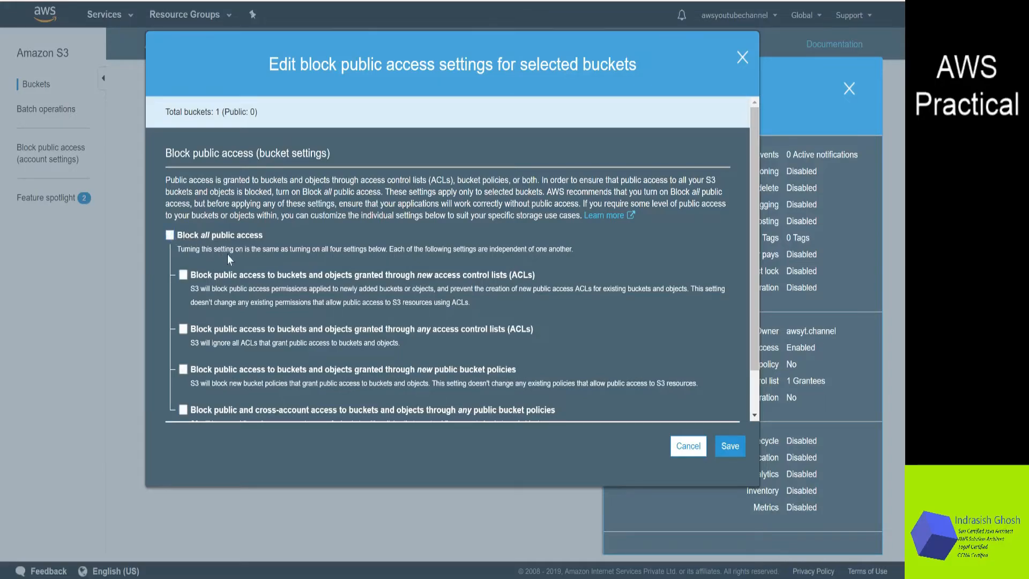
click(730, 448)
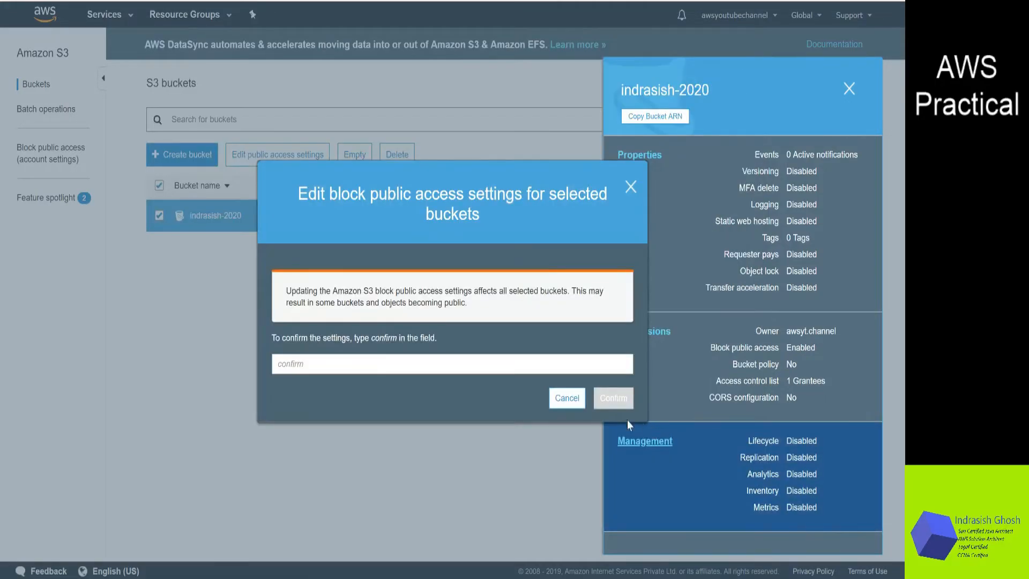
click(452, 364)
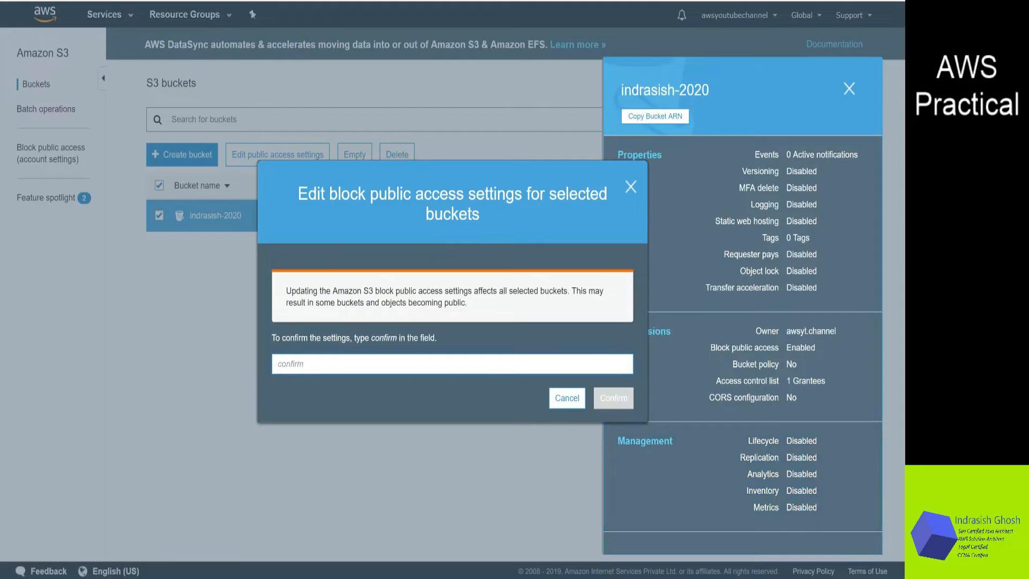
text(confirm)
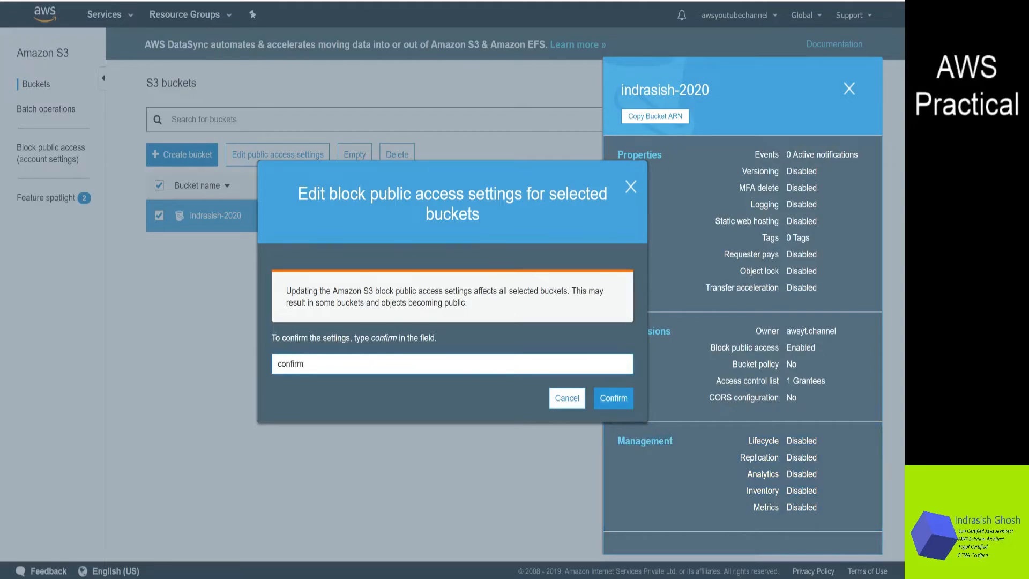
click(611, 399)
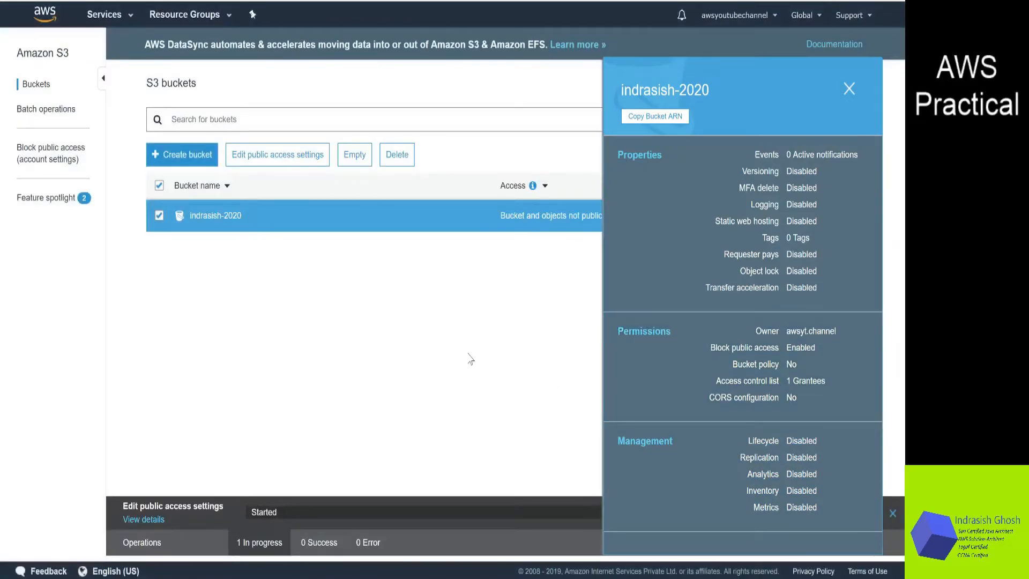
click(849, 89)
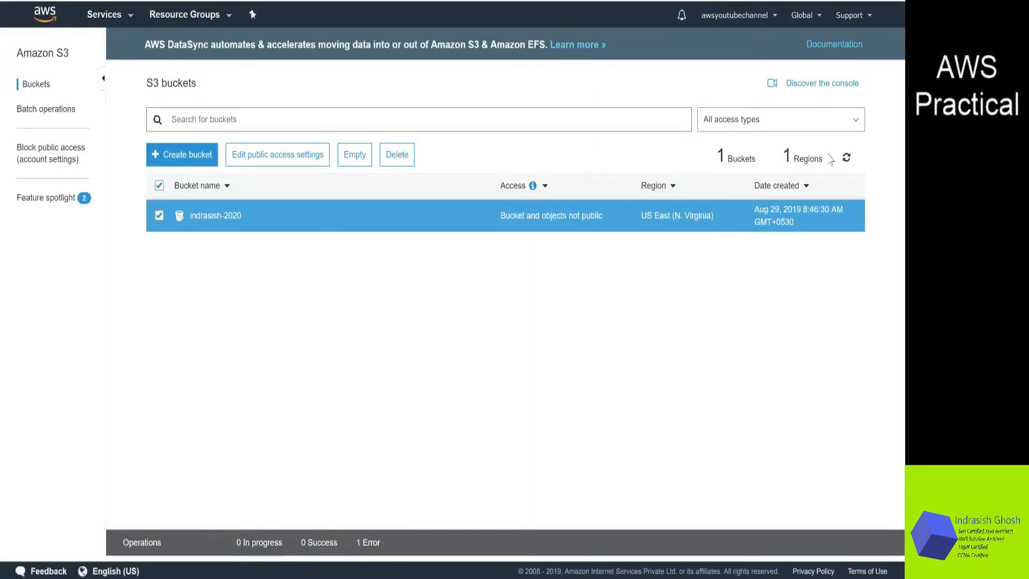
Refresh the bucket list, open the uploaded image's details and its object URL in the browser, then go back
click(847, 158)
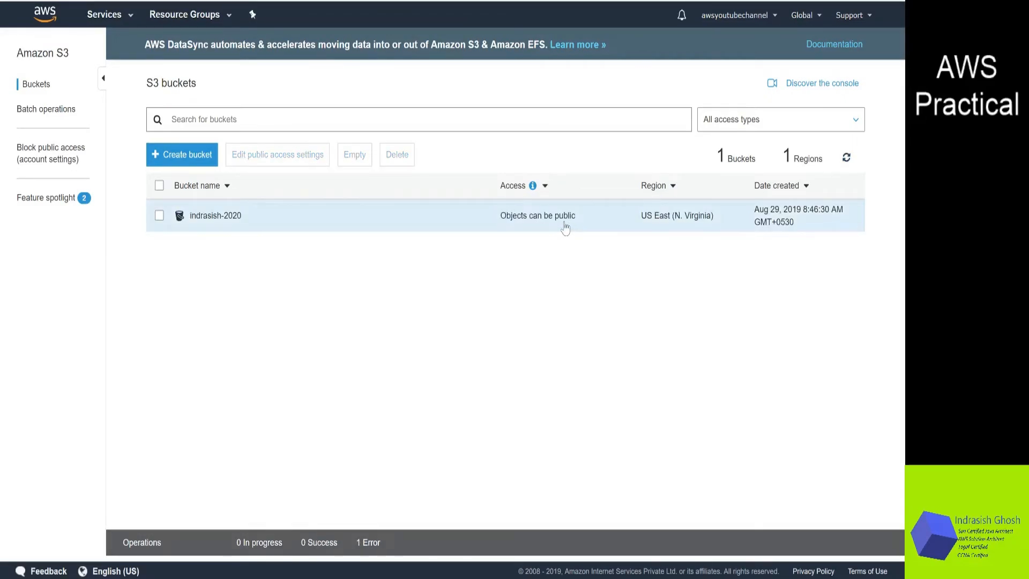
click(222, 223)
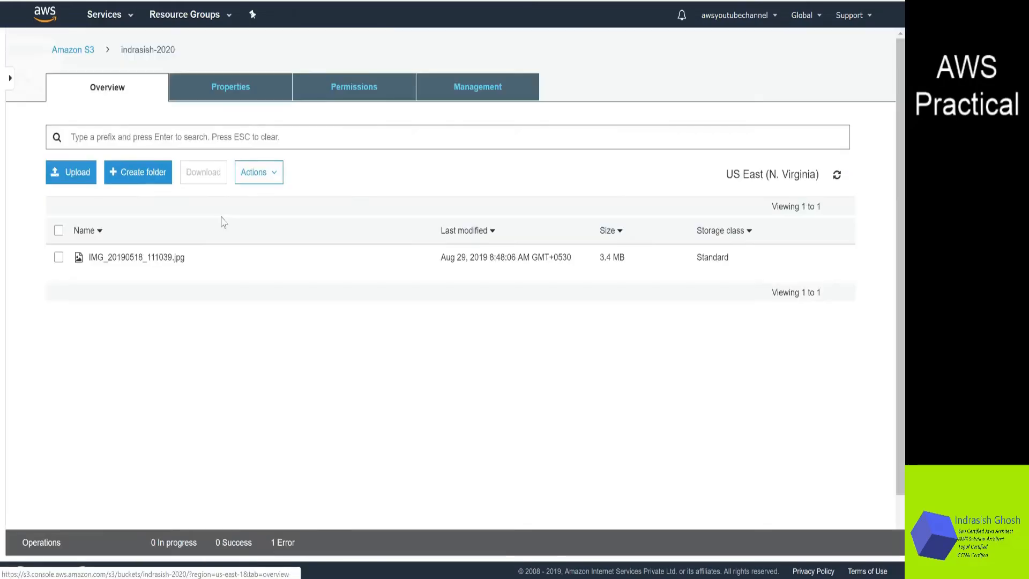
click(59, 258)
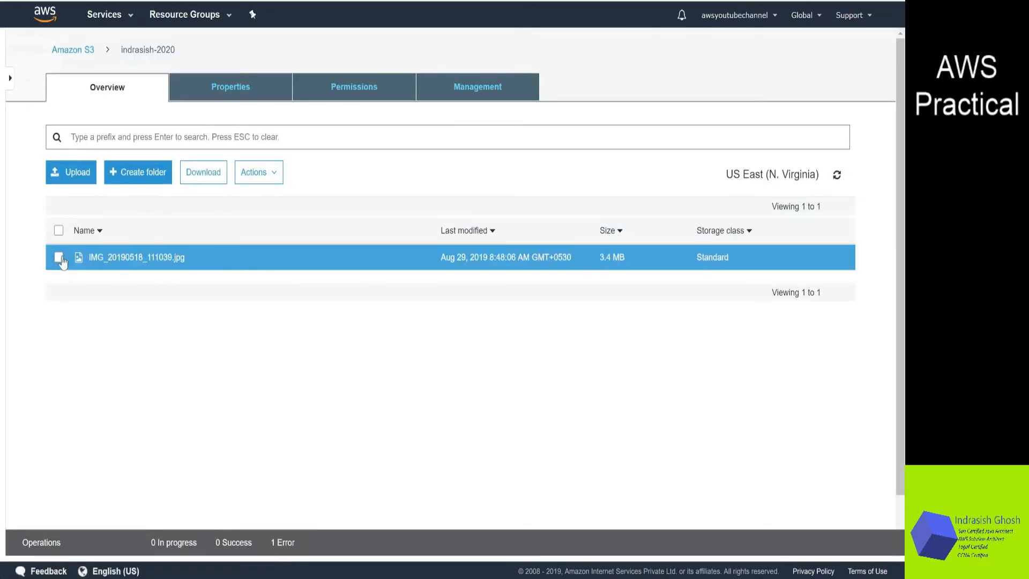
click(275, 174)
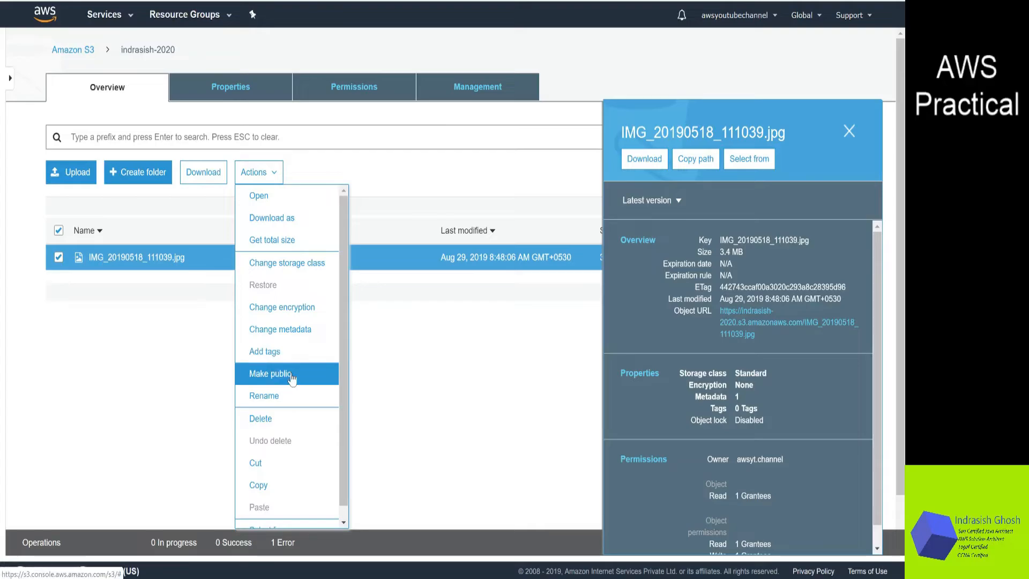
click(160, 323)
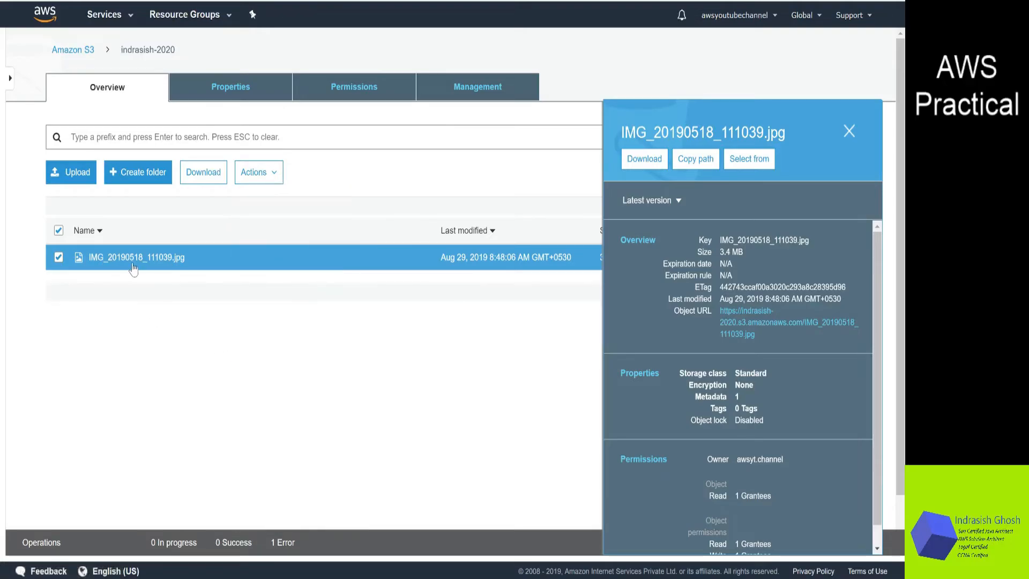
click(133, 263)
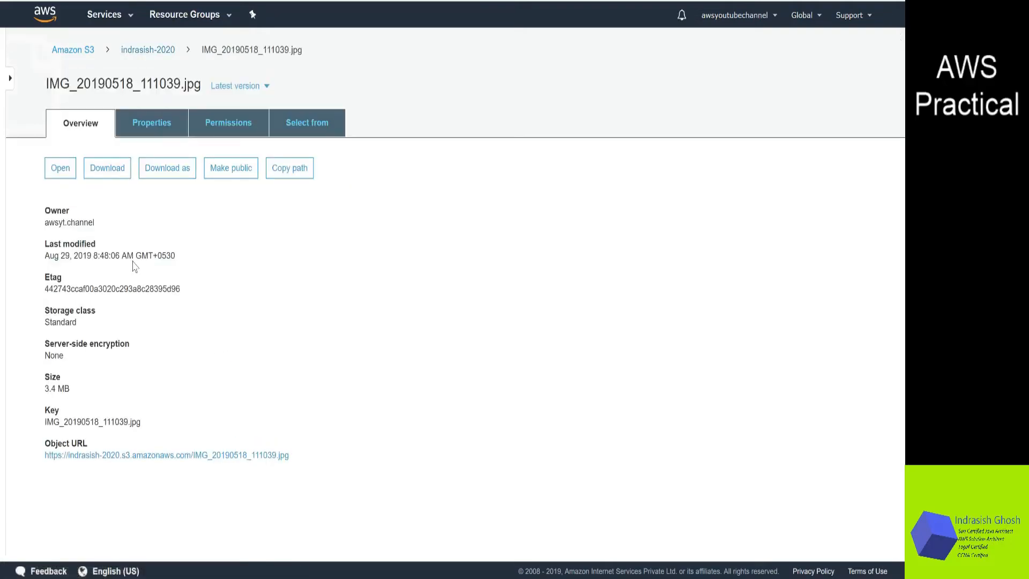
click(171, 460)
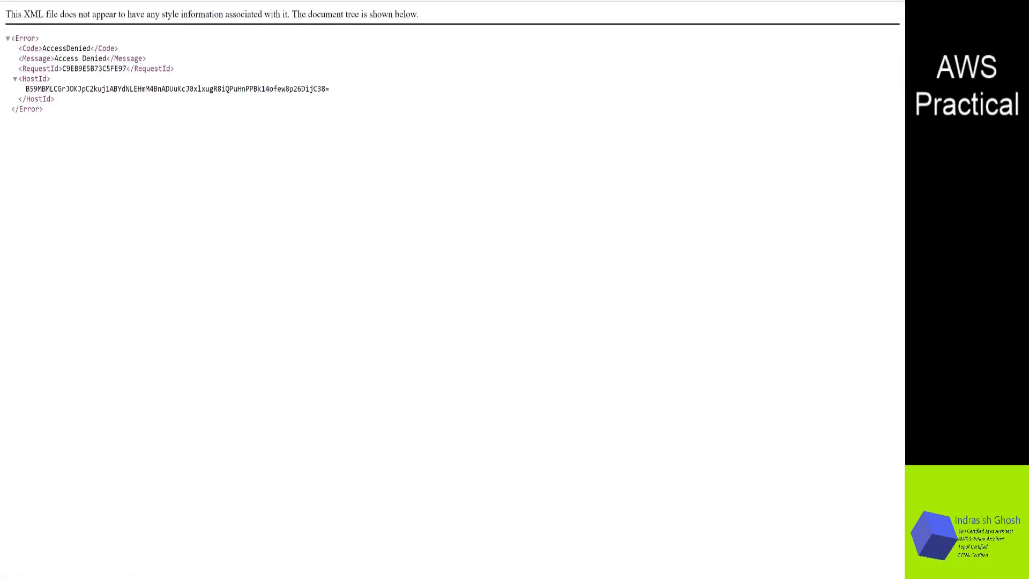
key(alt+Left)
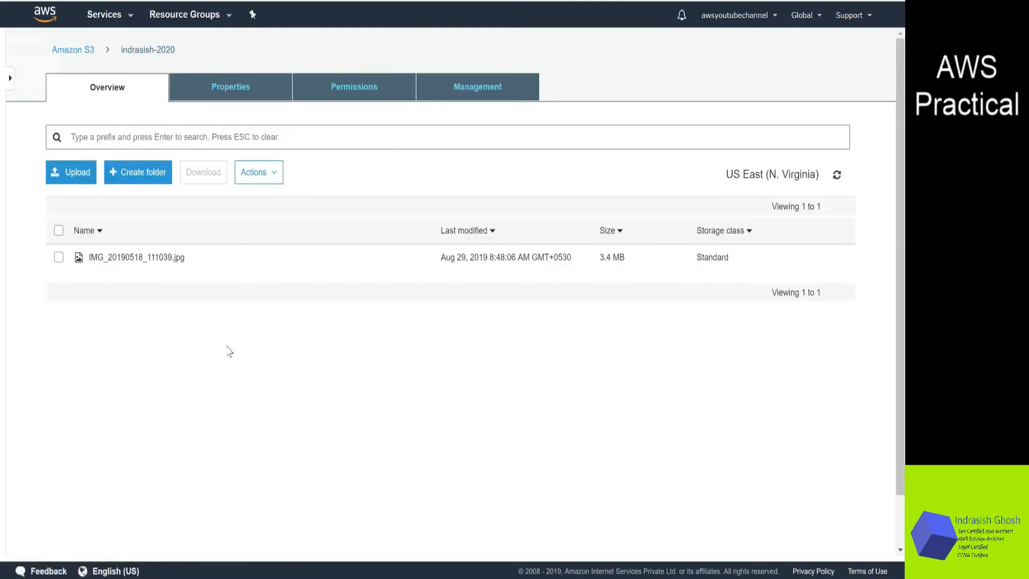
Make the uploaded image public through the object actions and refresh the object listing
click(59, 257)
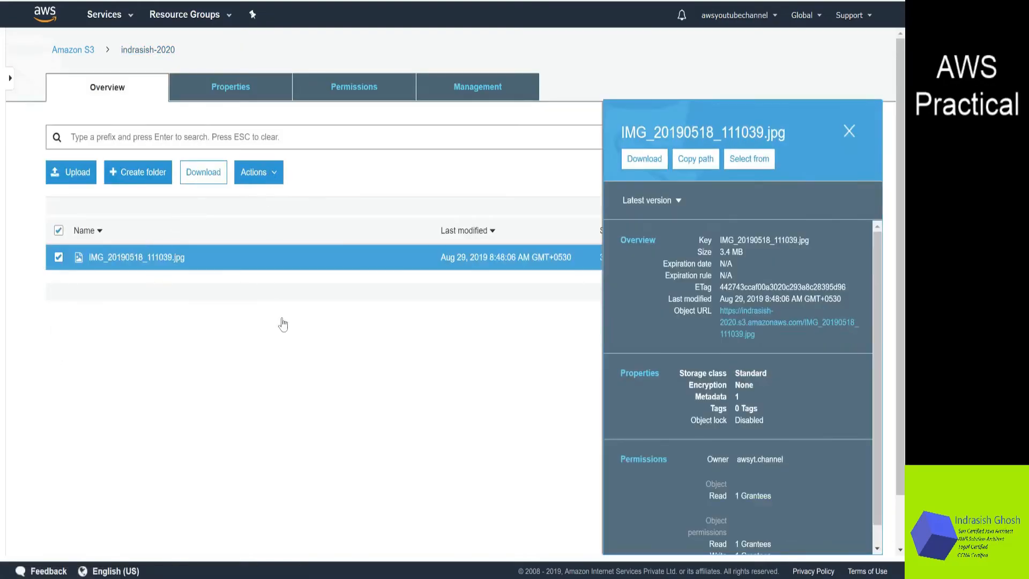
click(267, 177)
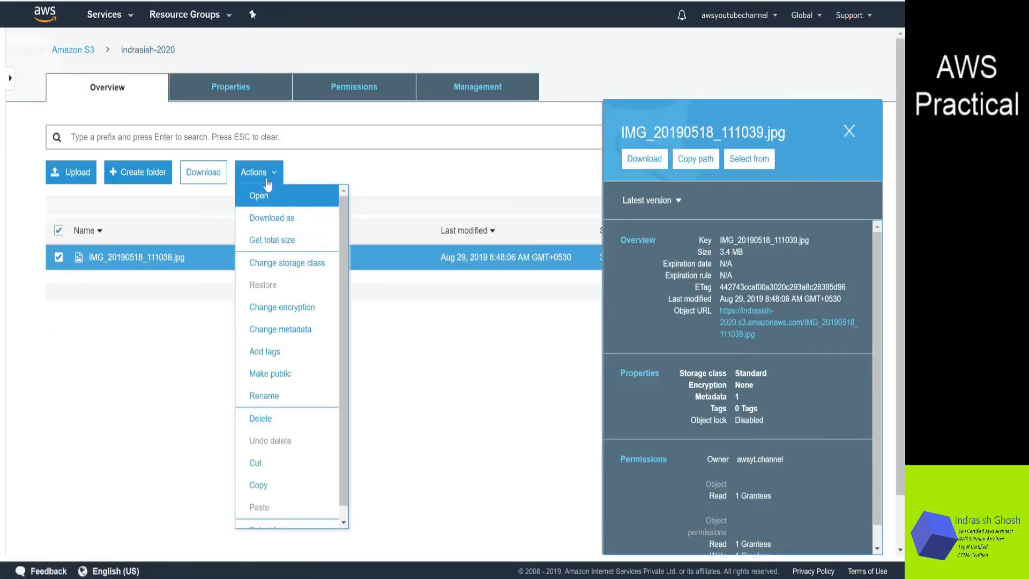
click(267, 377)
click(605, 458)
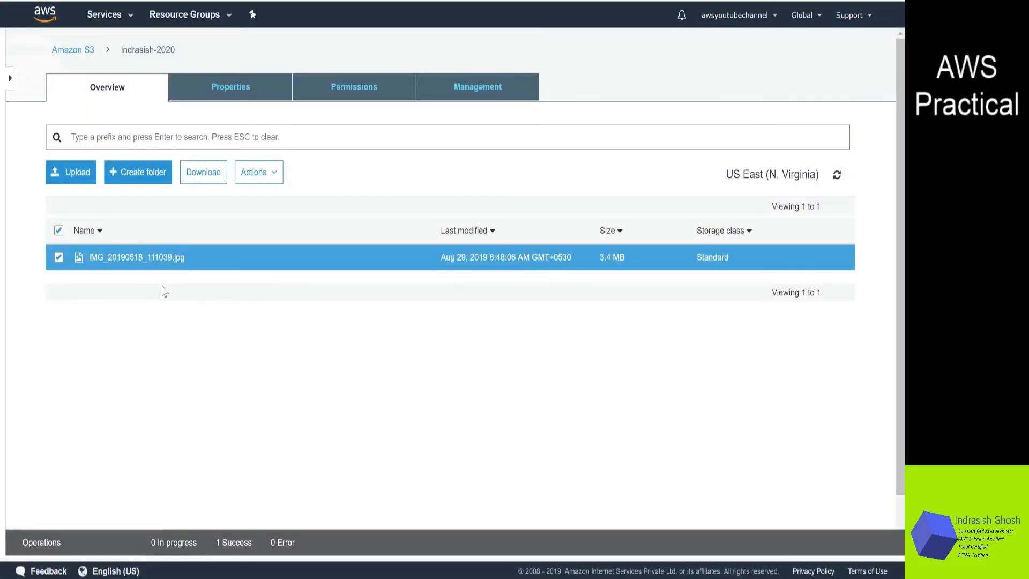
click(838, 175)
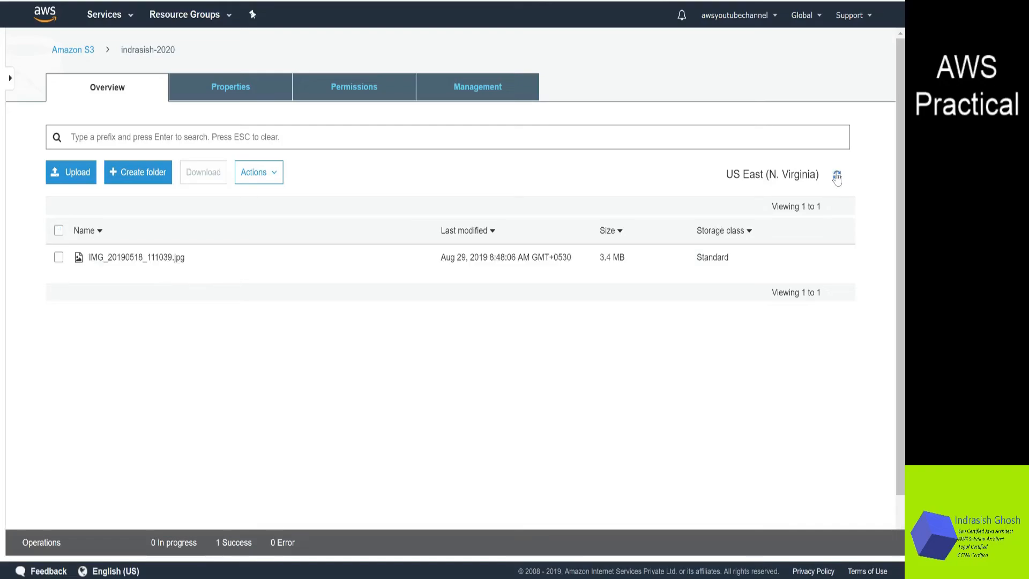
Open the image's details again and follow its object URL in the browser
click(110, 259)
click(150, 459)
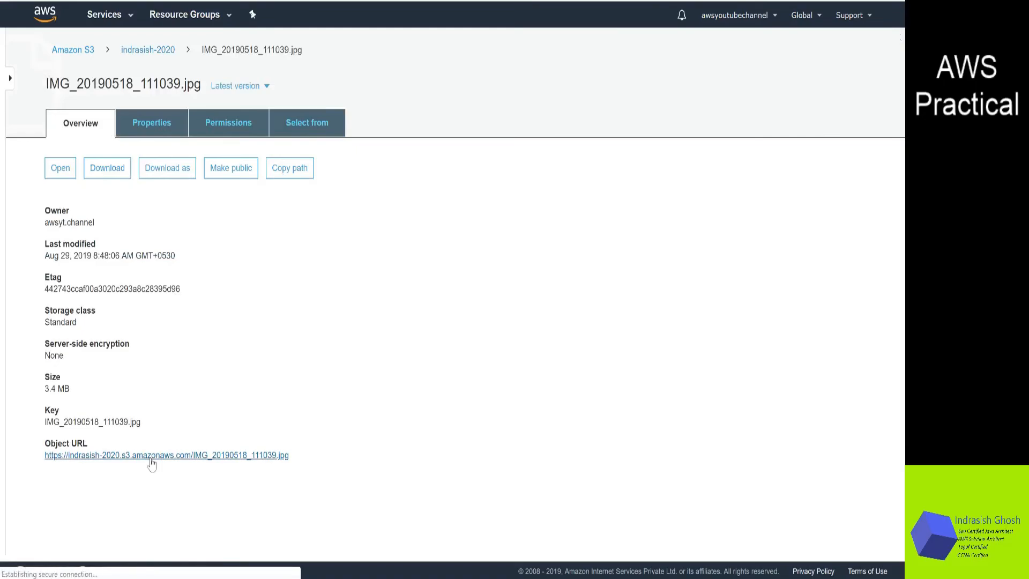